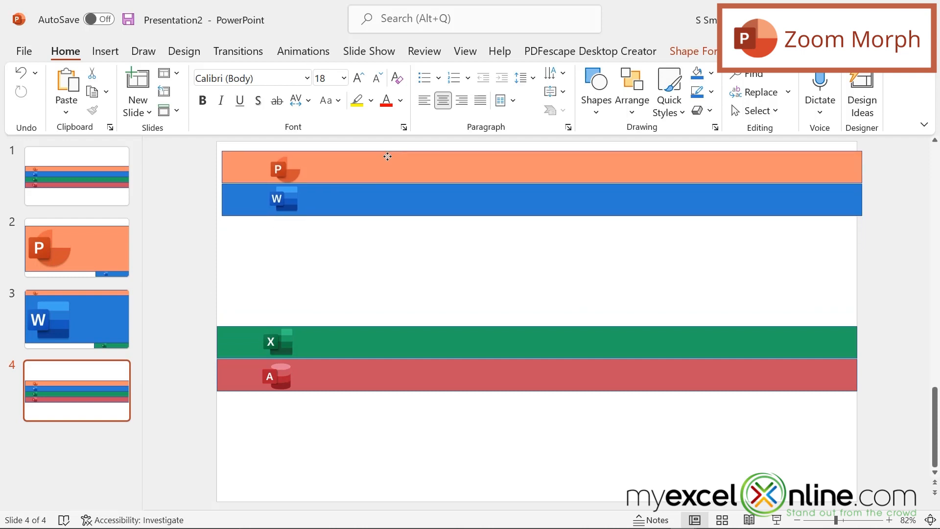
- On slide 4, move the green and red bars with their icons to the slide's lower-right corner, partly off the slide
left_click(199, 283)
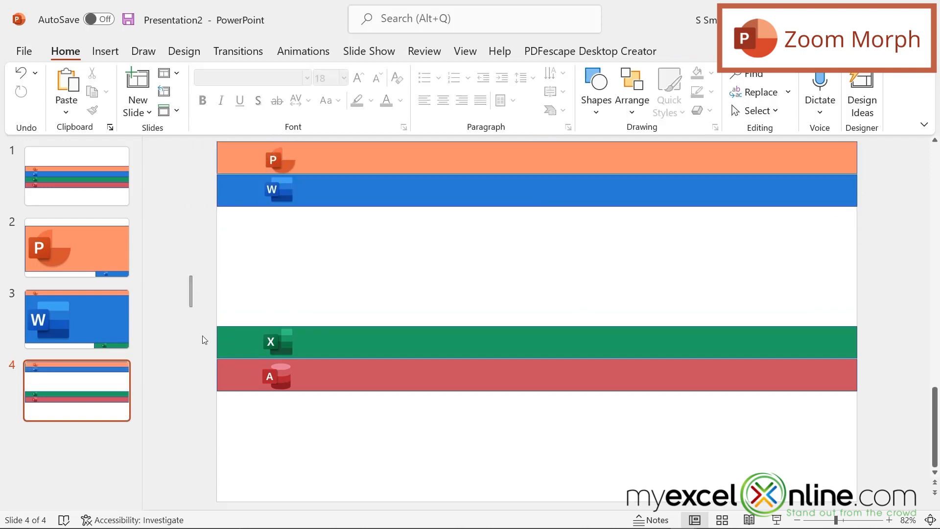
left_click_drag(189, 276, 881, 442)
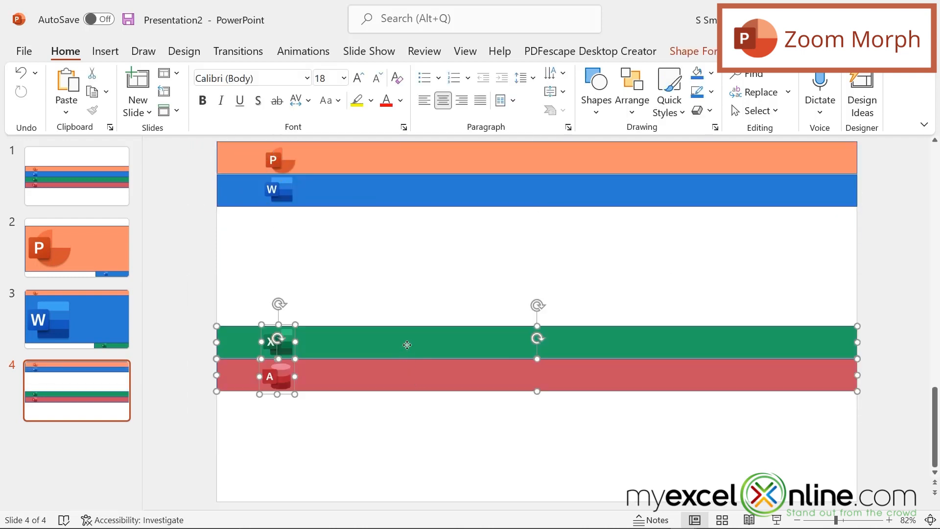
left_click_drag(407, 345, 814, 453)
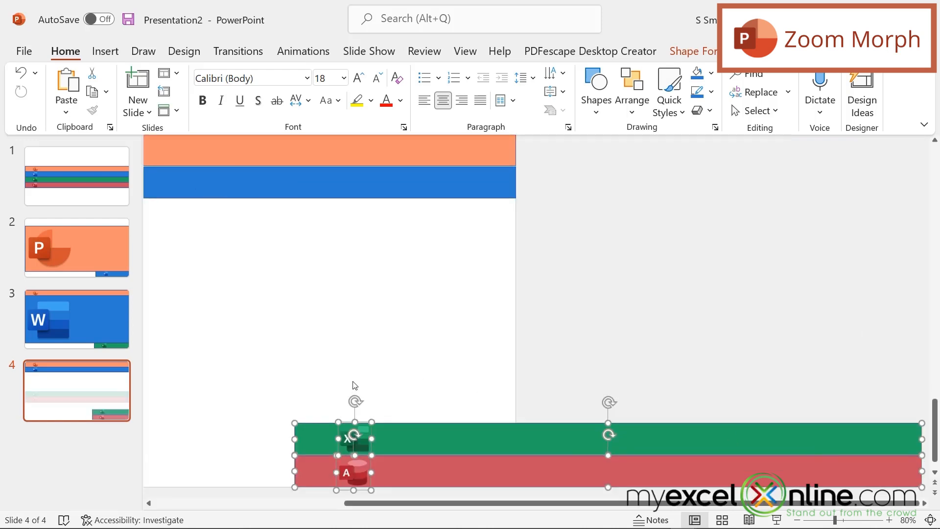
- Enlarge the green bar and its Excel icon together so they fill the space beneath the blue bar
left_click(355, 433)
left_click(358, 442, "shift")
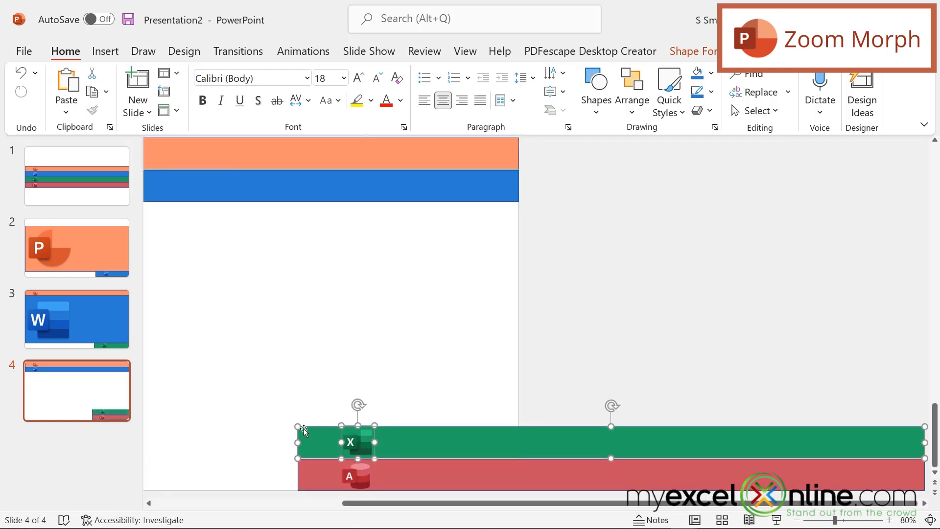
left_click_drag(296, 425, 41, 197)
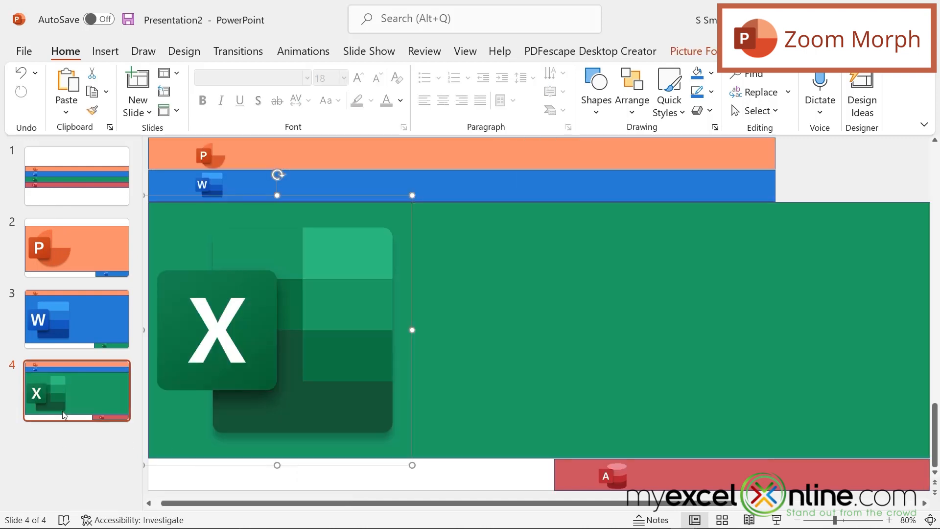
- Duplicate slide 1 and place the copy after the Excel slide as slide 5
left_click(69, 201)
right_click(72, 202)
left_click(98, 322)
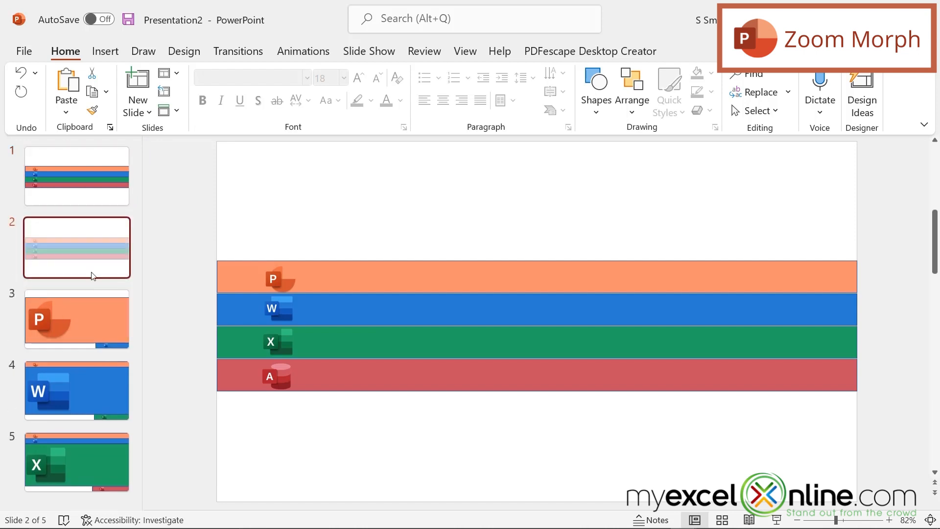
left_click_drag(93, 276, 57, 458)
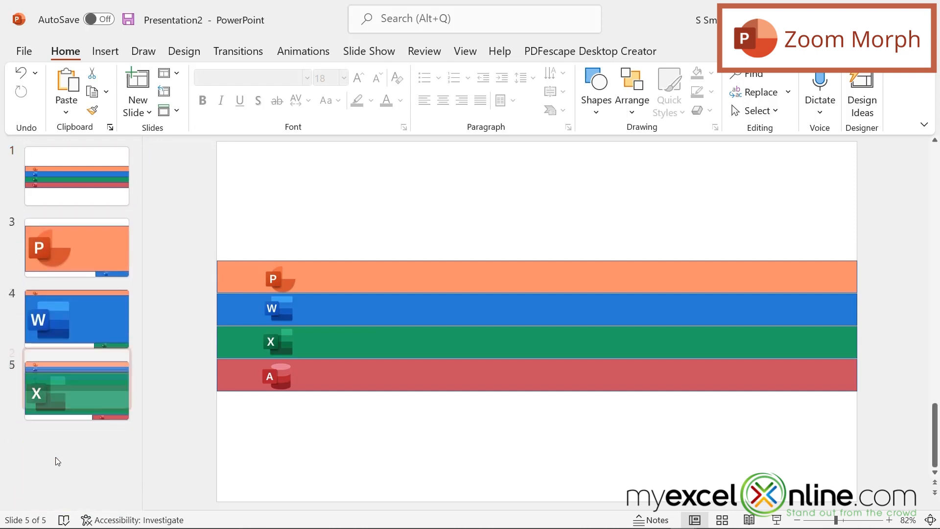
- On slide 5, move the orange, blue and green bars with their icons to the slide's upper edge
left_click_drag(201, 230, 886, 370)
left_click_drag(335, 259, 333, 161)
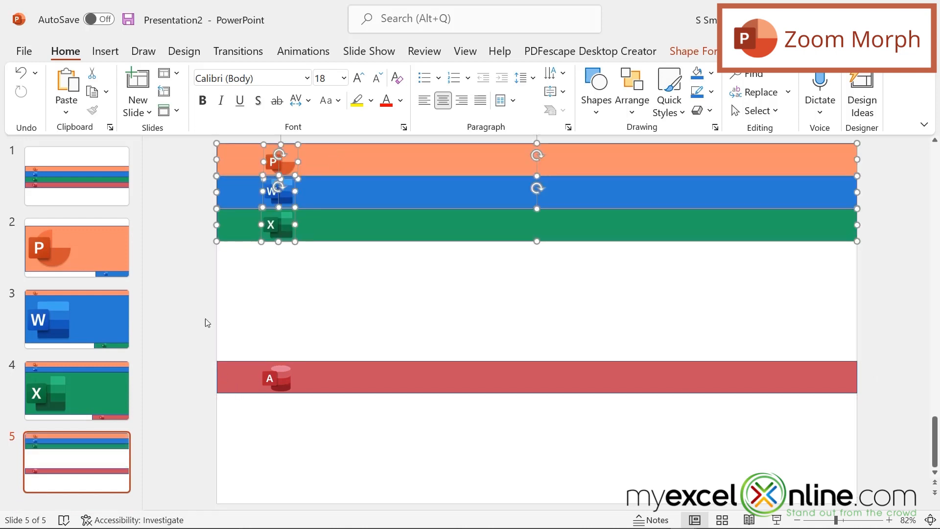
- Stretch the red bar from the green bar to the slide's lower edge and enlarge the Access icon inside it
left_click_drag(203, 310, 323, 403)
left_click(537, 375)
left_click_drag(537, 359, 529, 238)
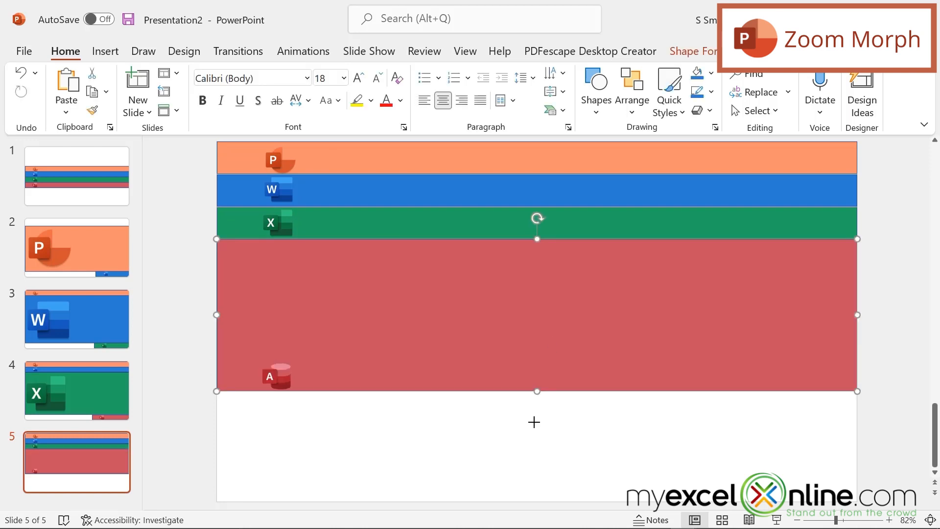
left_click_drag(537, 392, 533, 501)
left_click(294, 392)
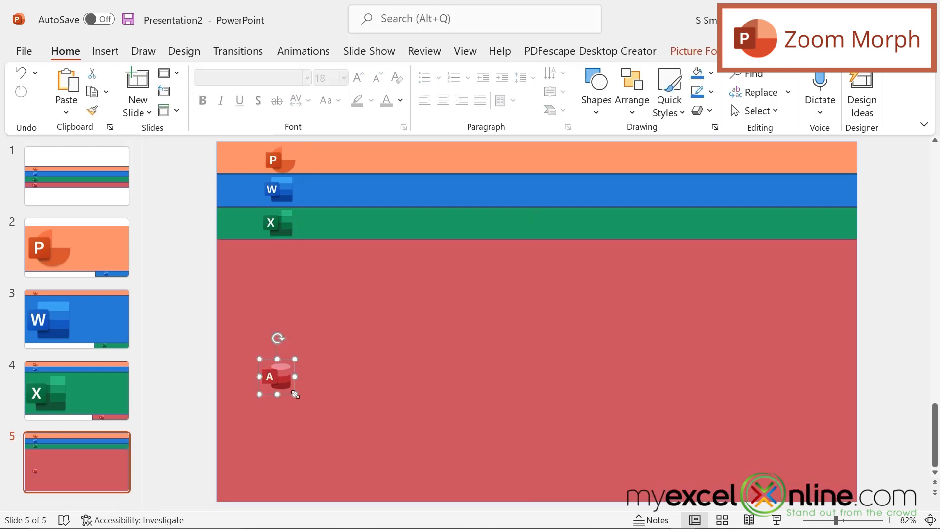
left_click_drag(296, 394, 453, 471)
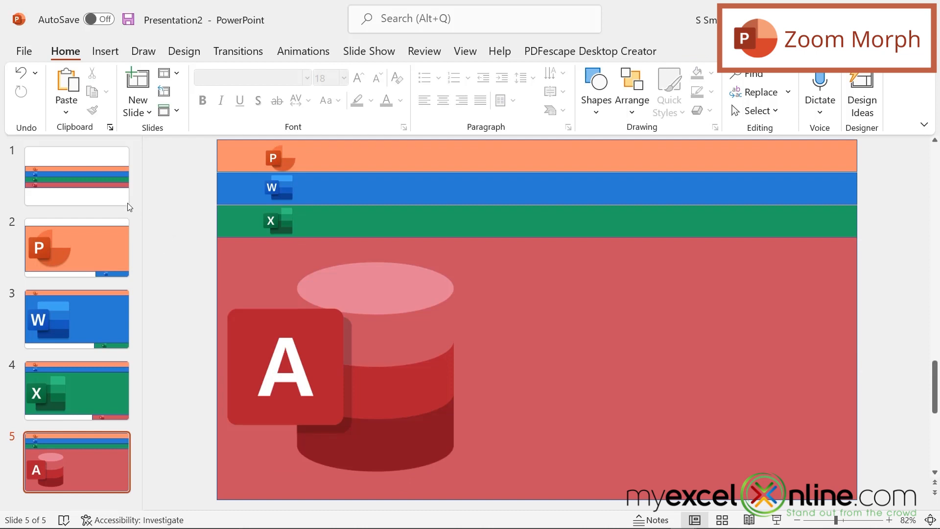
- Duplicate slide 1 again and place the copy at the end as slide 6
right_click(83, 197)
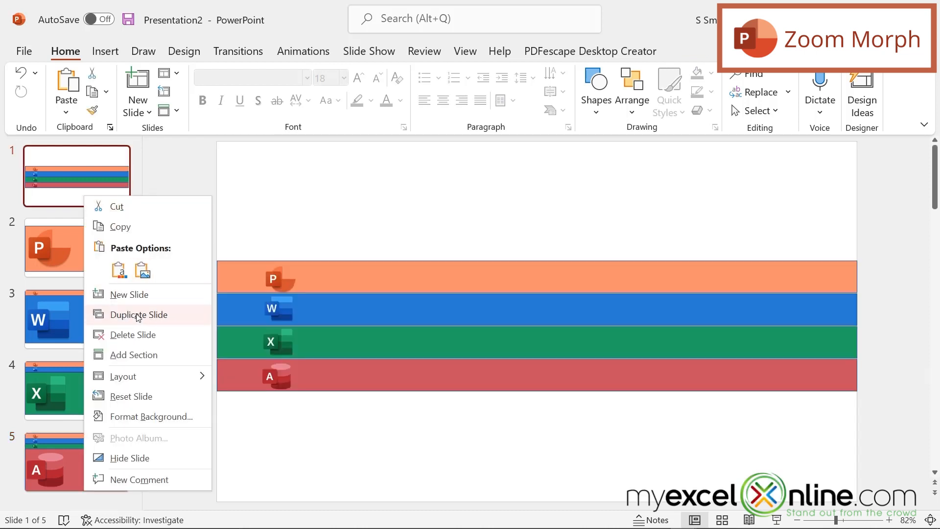
left_click(137, 315)
left_click_drag(67, 227, 77, 445)
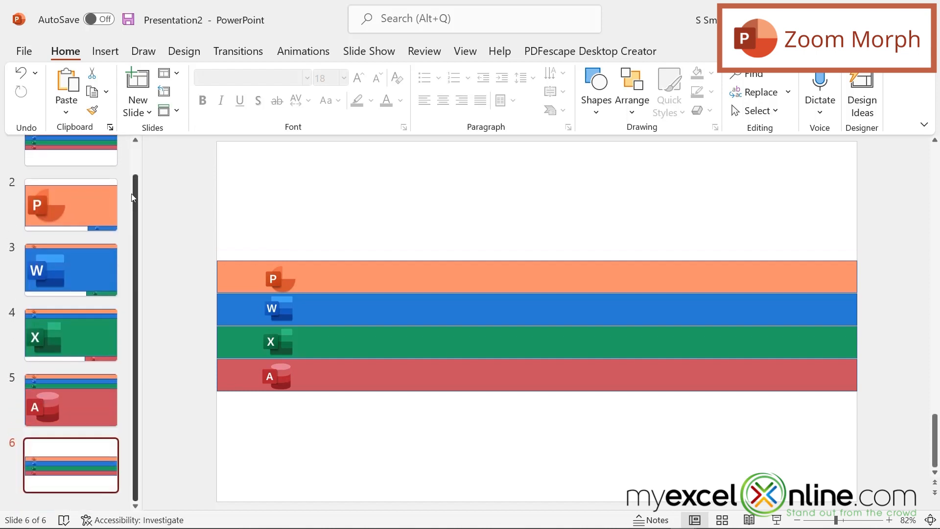
- Apply the Morph transition to all six slides at once
left_click(83, 157)
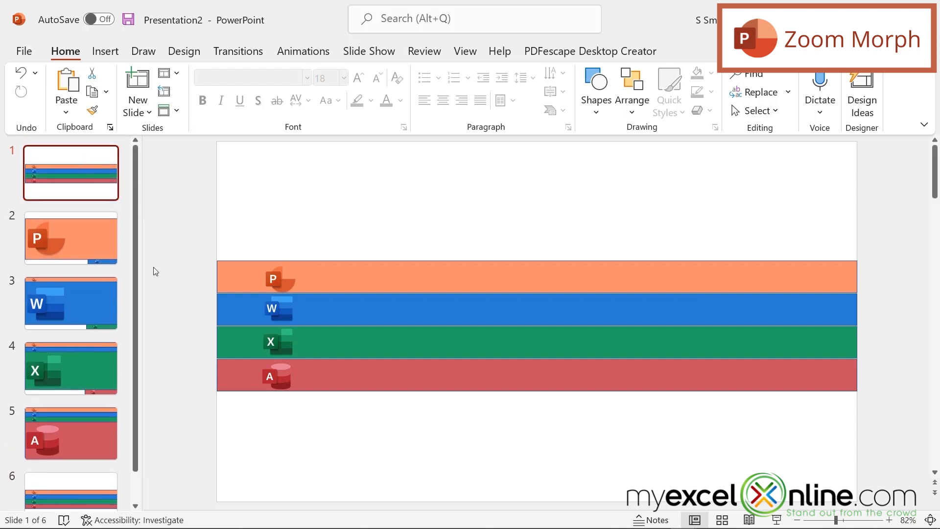
left_click(58, 239, "ctrl")
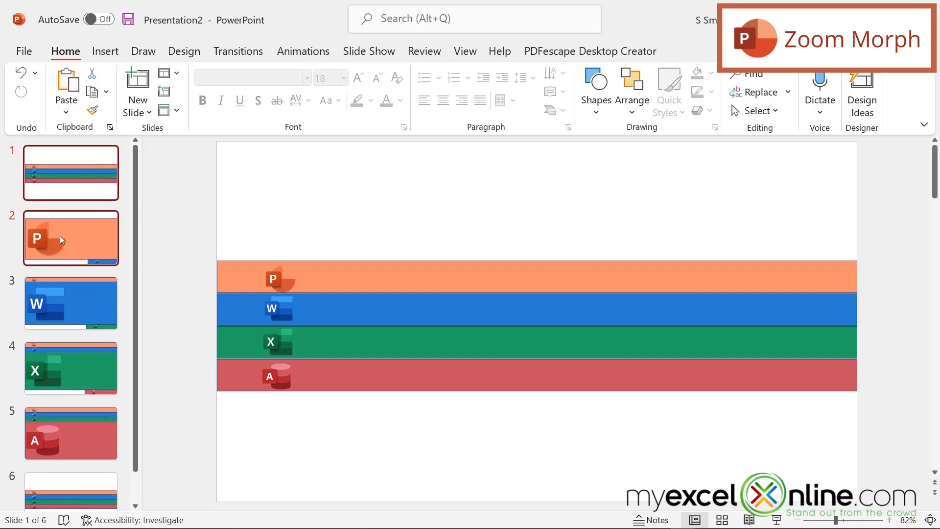
left_click(74, 299, "ctrl")
left_click(88, 380, "ctrl")
left_click(95, 433, "ctrl")
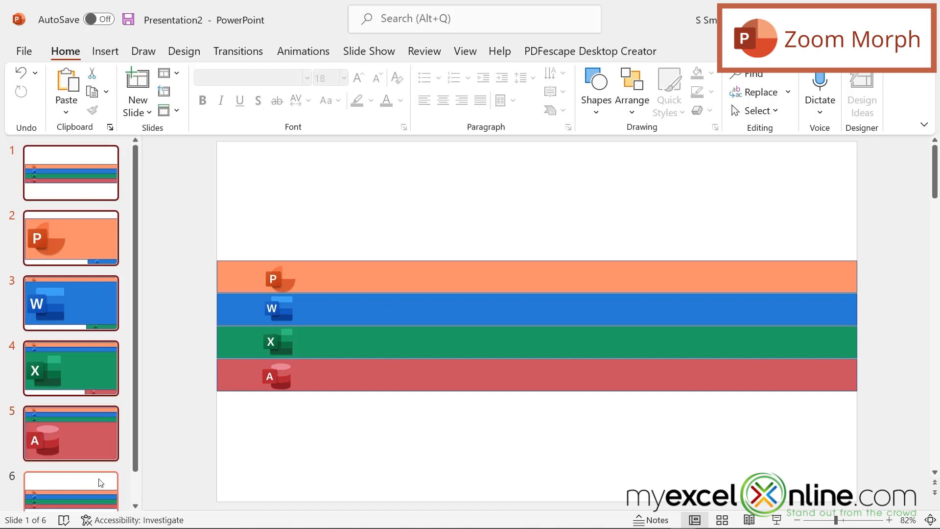
left_click(98, 482, "ctrl")
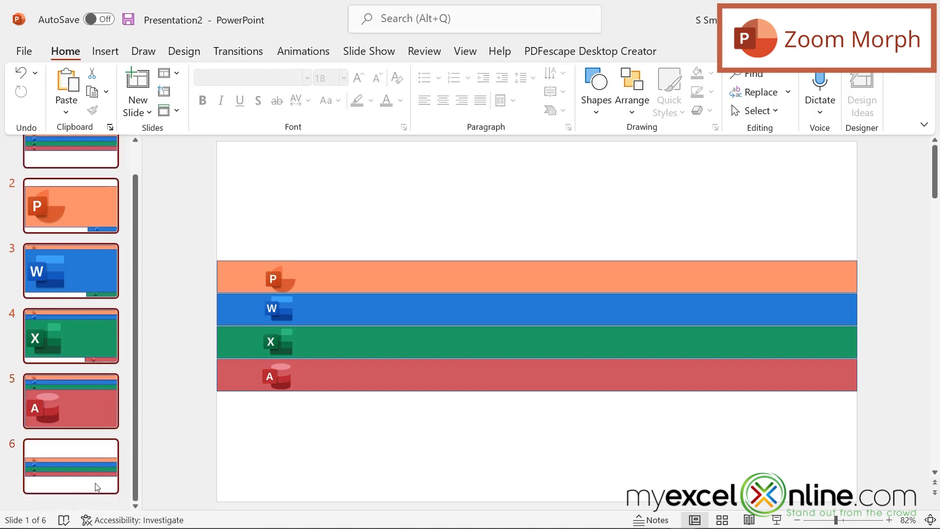
left_click(232, 54)
left_click(164, 96)
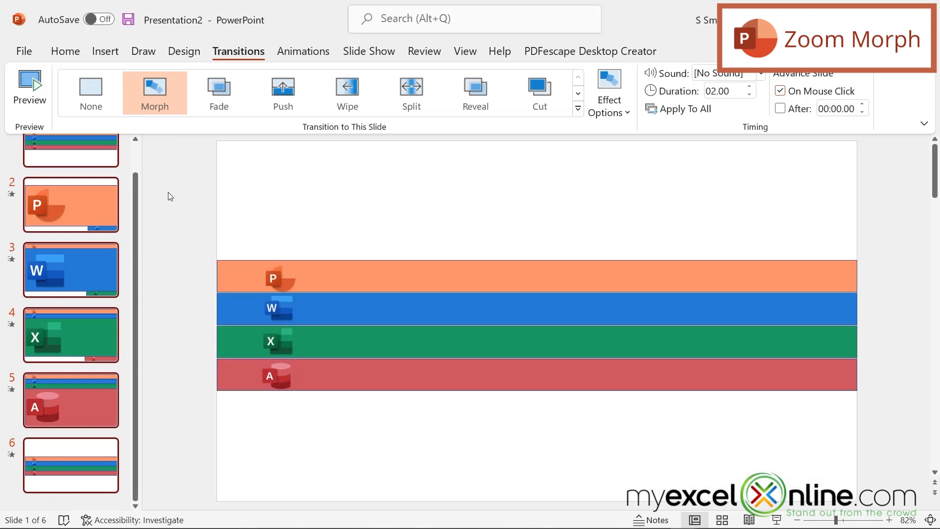
- Play the slide show from the beginning and advance through the slides to check the zoom morph
left_click(364, 52)
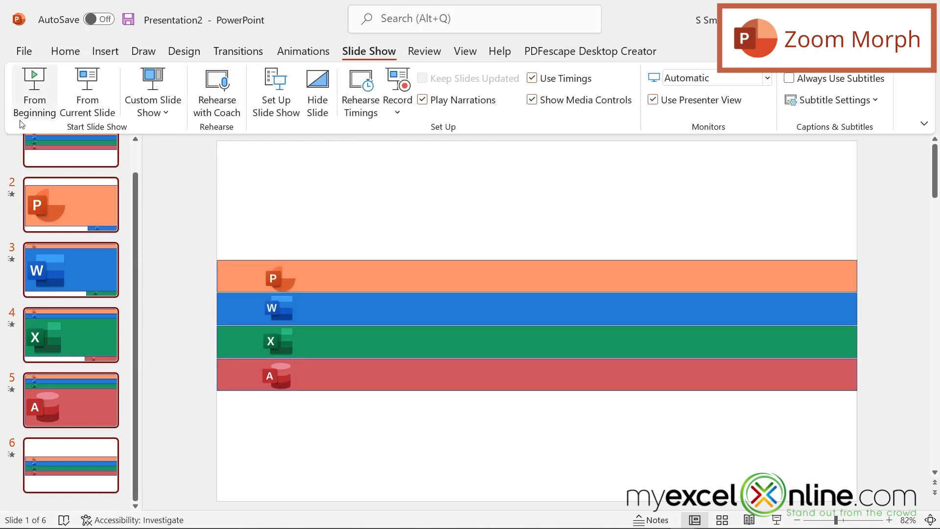
left_click(36, 82)
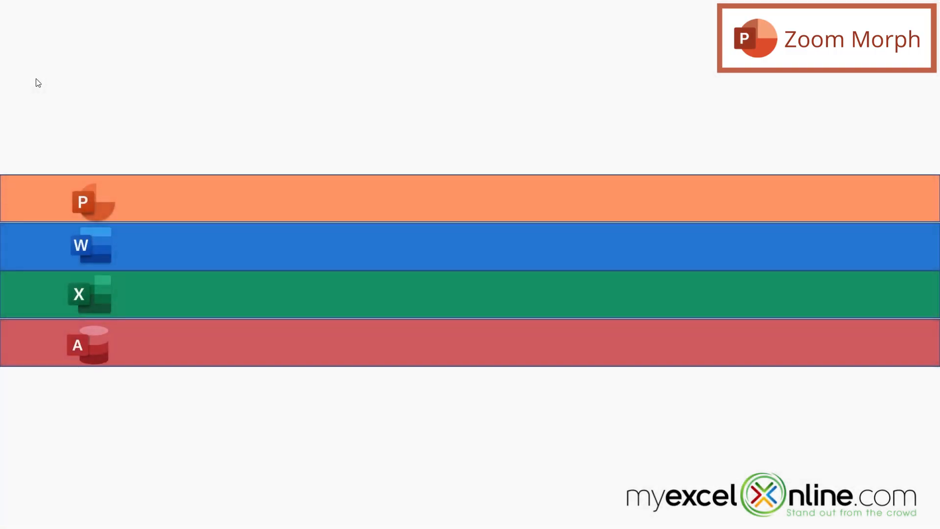
left_click(37, 79)
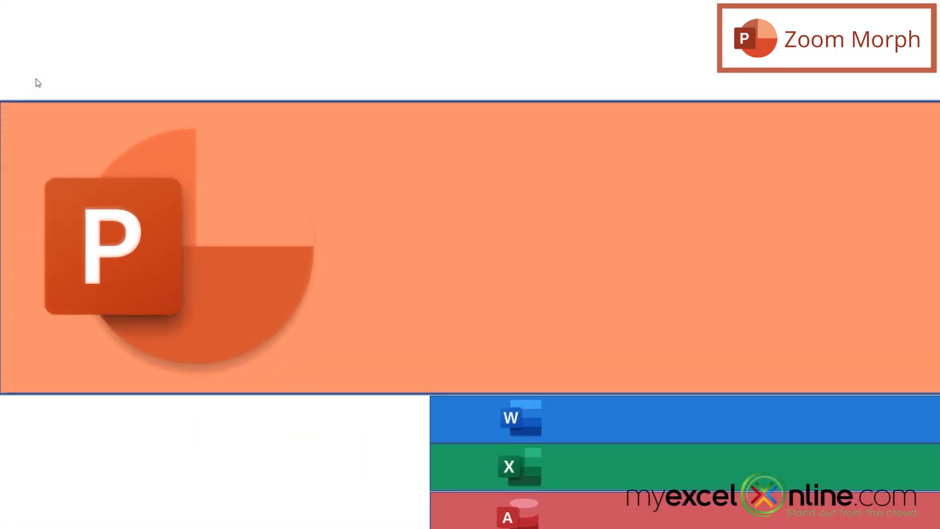
left_click(36, 78)
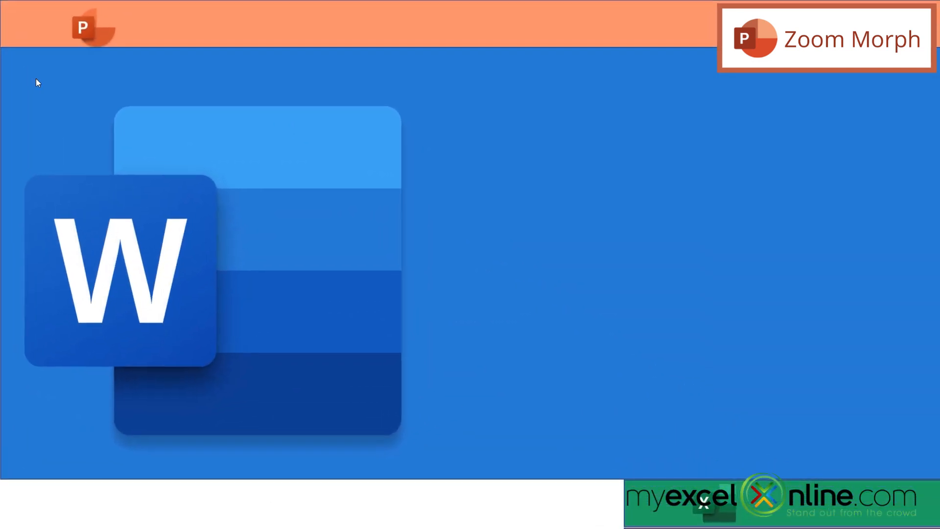
left_click(36, 78)
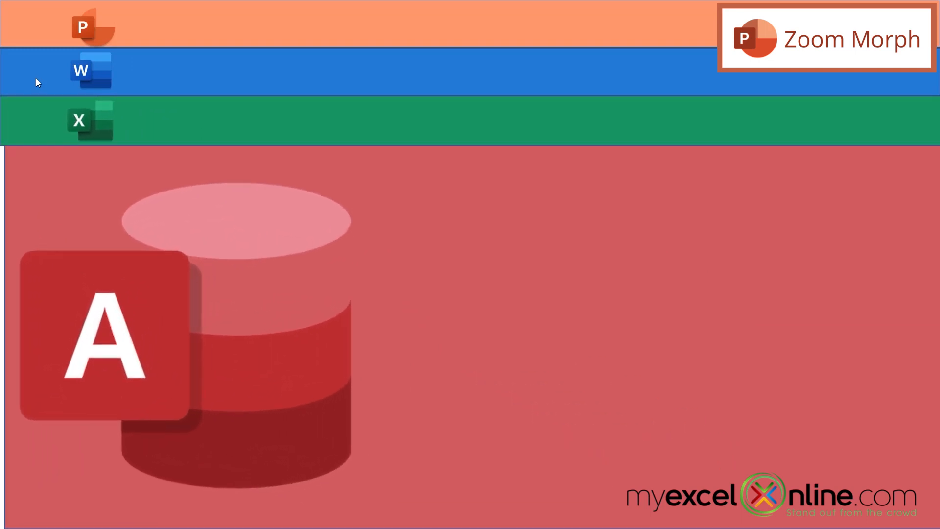
left_click(36, 79)
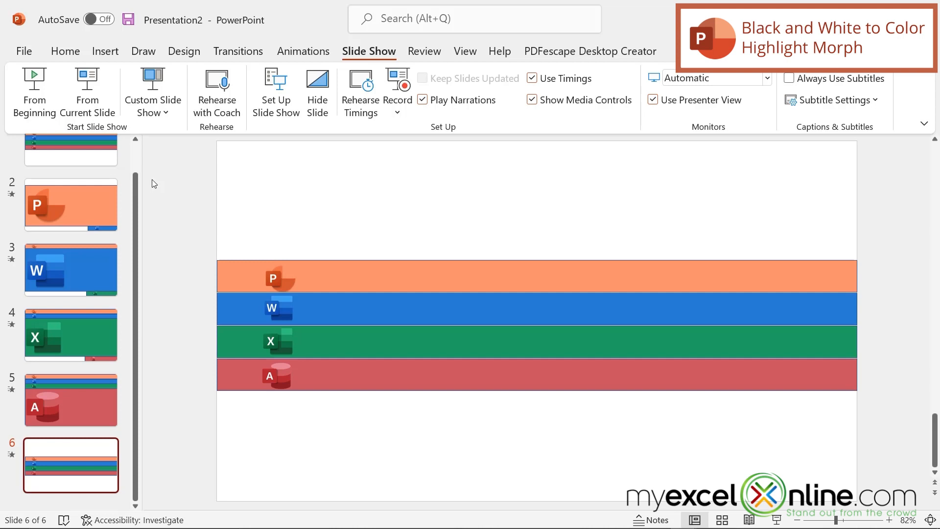
- Copy all four bars with their icons from slide 6 and create a new blank presentation
left_click_drag(185, 189, 862, 422)
key("ctrl+c")
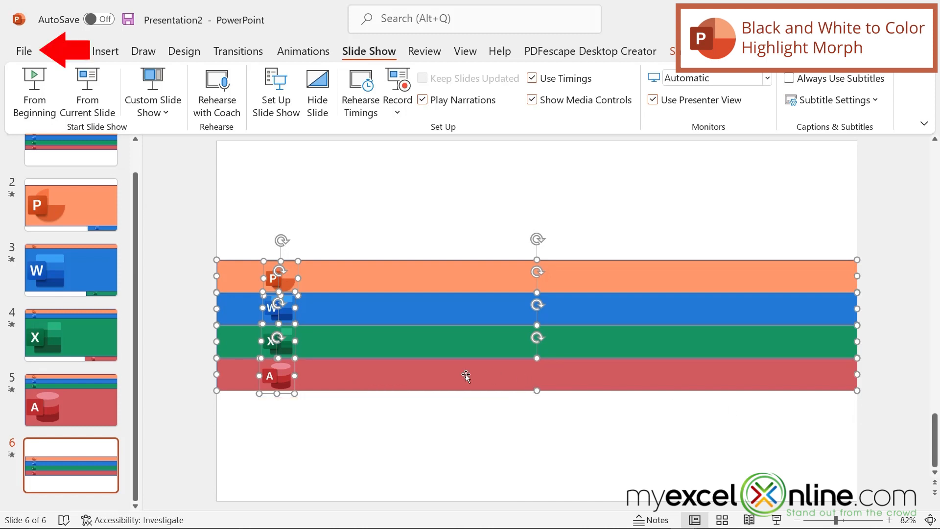
left_click(23, 51)
left_click(215, 164)
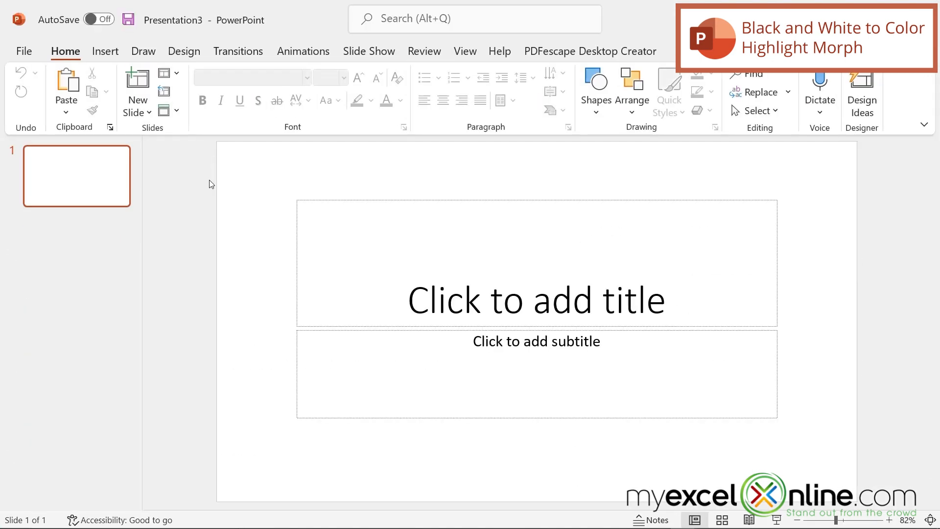
- Delete the title and subtitle placeholders and paste the copied bars and icons onto the slide
left_click(361, 210)
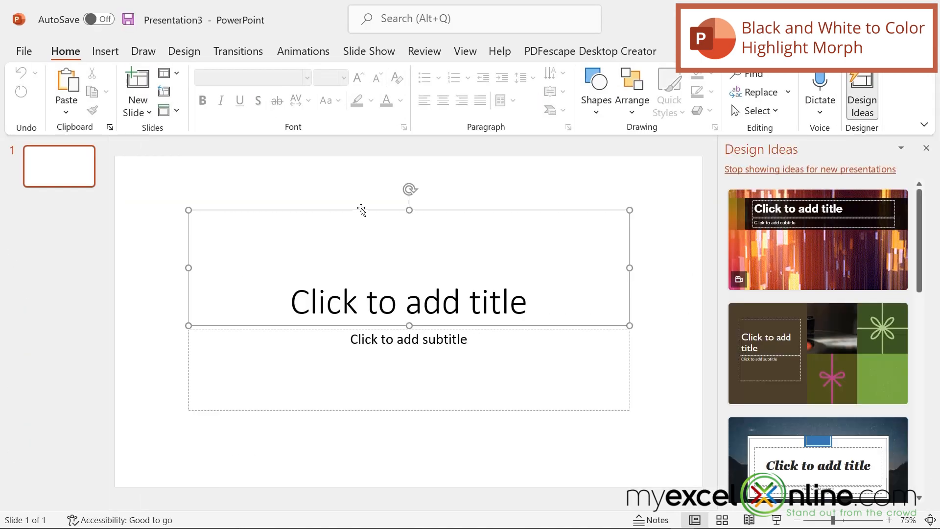
left_click(322, 327, "shift")
key("Delete")
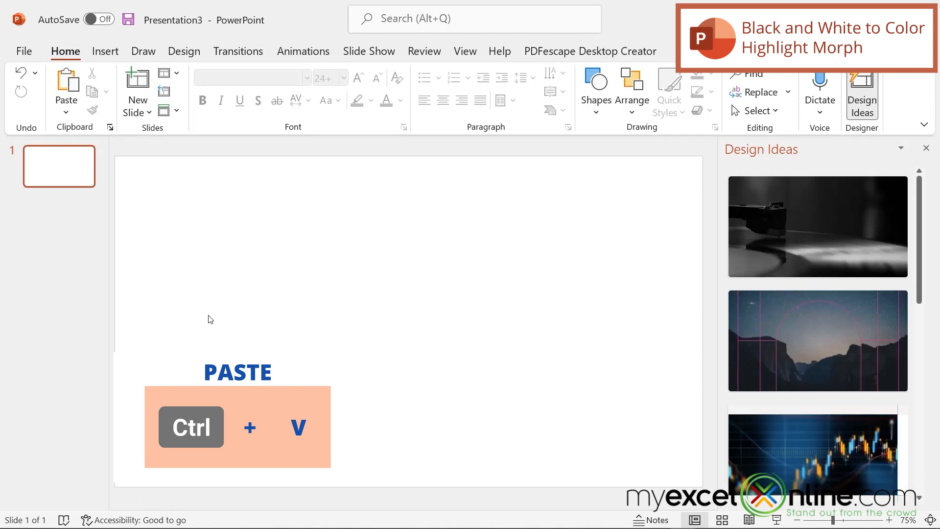
key("ctrl+v")
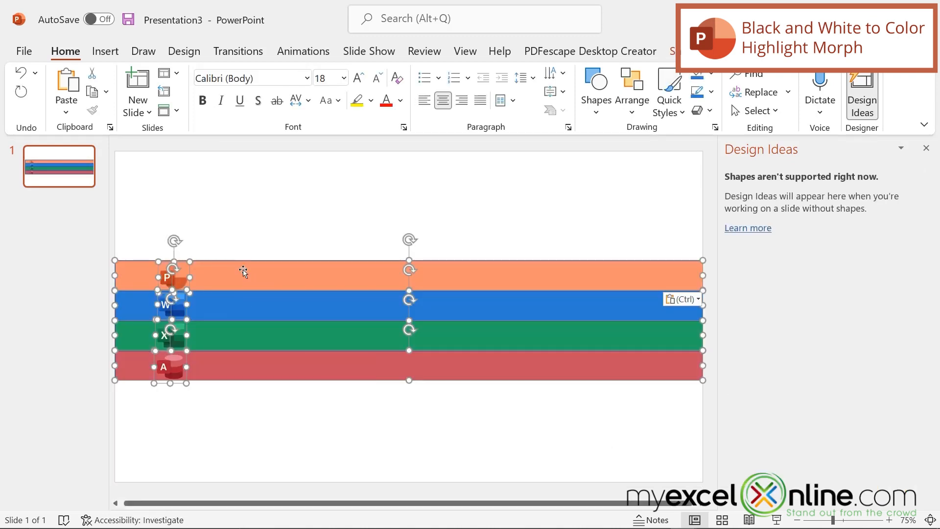
- Duplicate slide 1 of the new presentation
left_click(105, 202)
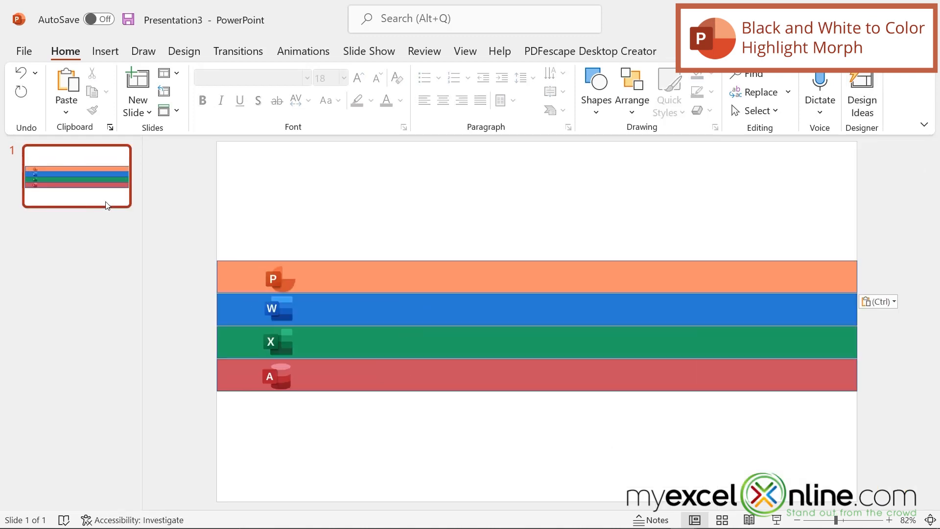
right_click(106, 201)
left_click(162, 321)
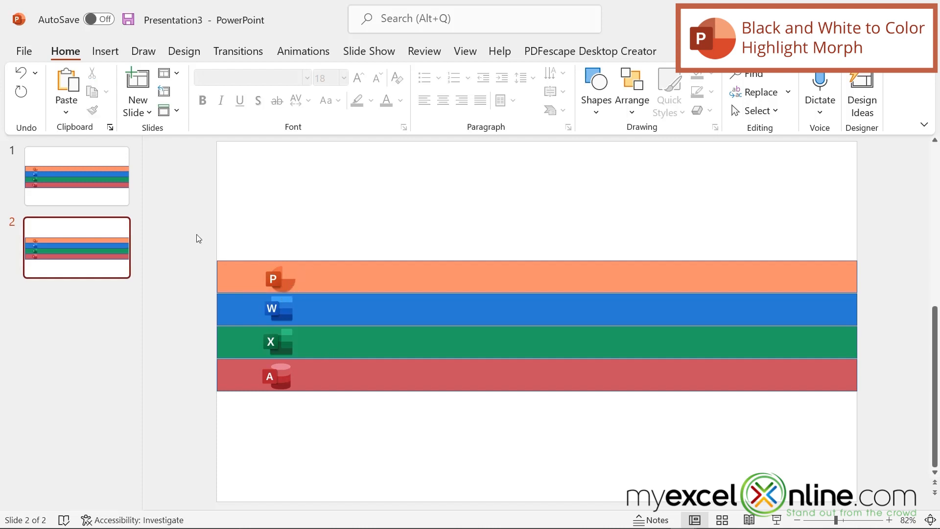
- On slide 2, duplicate all four bars with their icons and place the copy below the originals
left_click_drag(196, 234, 885, 441)
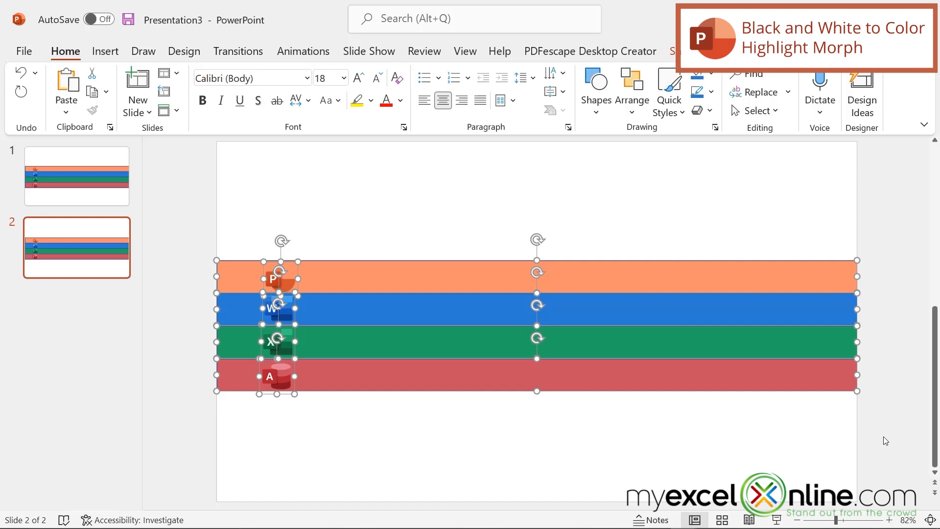
key("ctrl+c")
key("ctrl+v")
left_click_drag(378, 297, 426, 417)
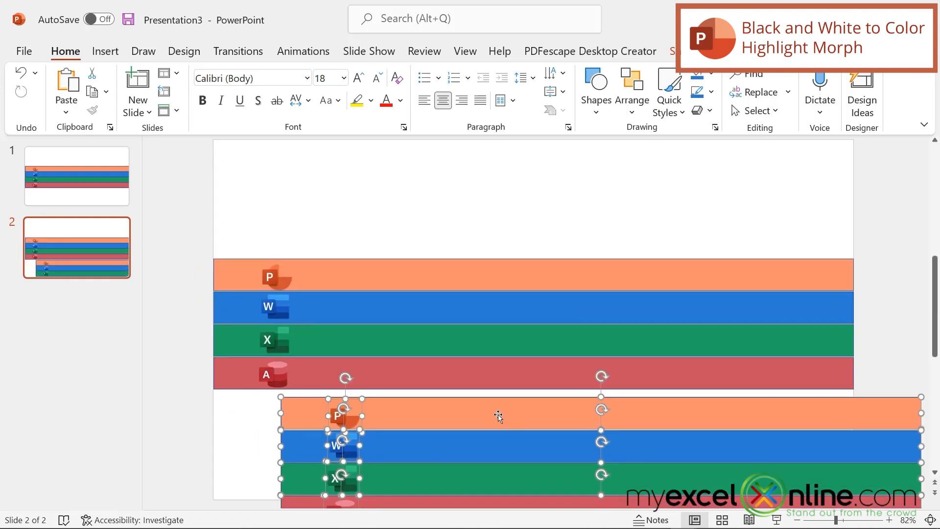
- Recolor the four icons on slide 2's original bars with the light variant of Gray, Accent color 3
left_click(274, 282)
left_click(281, 311, "shift")
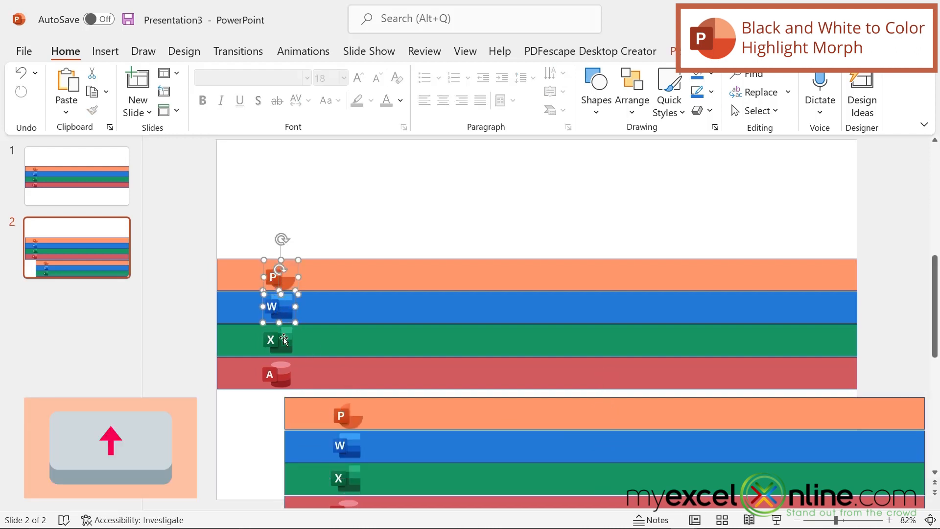
left_click(278, 340, "shift")
left_click(276, 372, "shift")
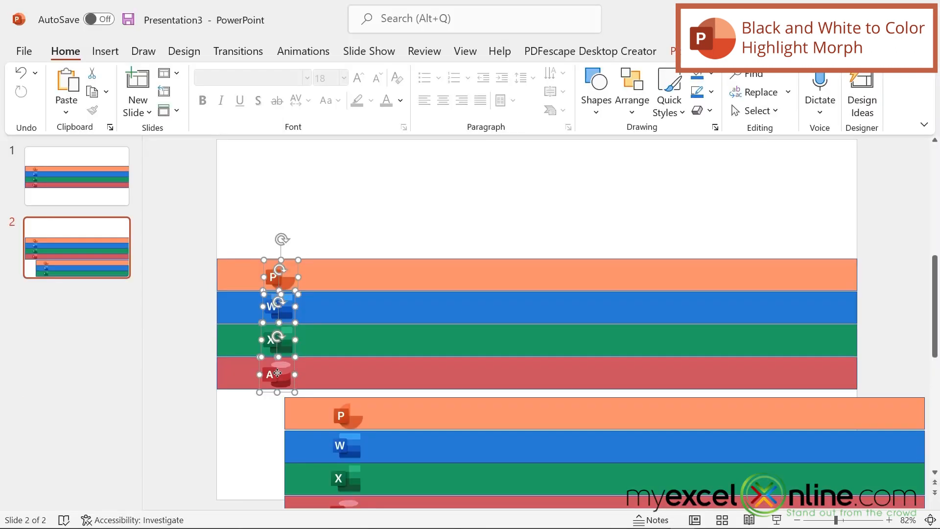
left_click(680, 55)
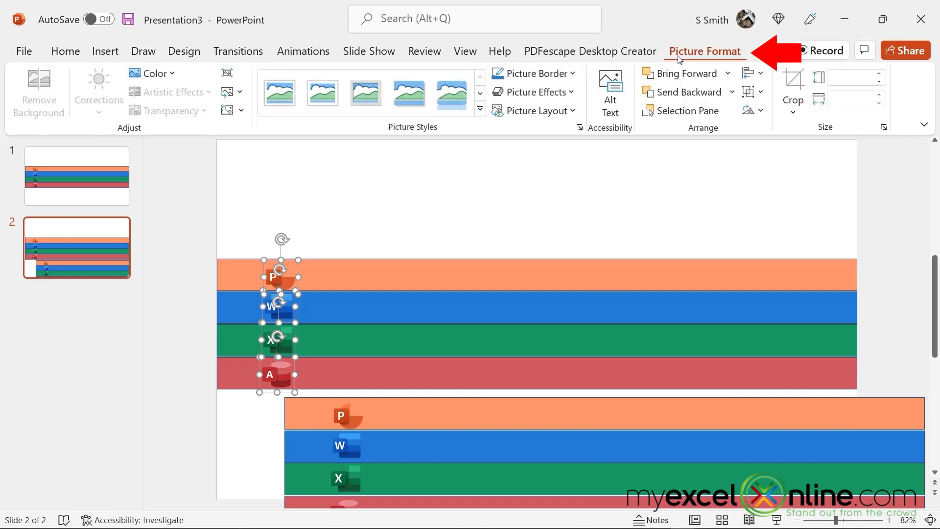
left_click(173, 73)
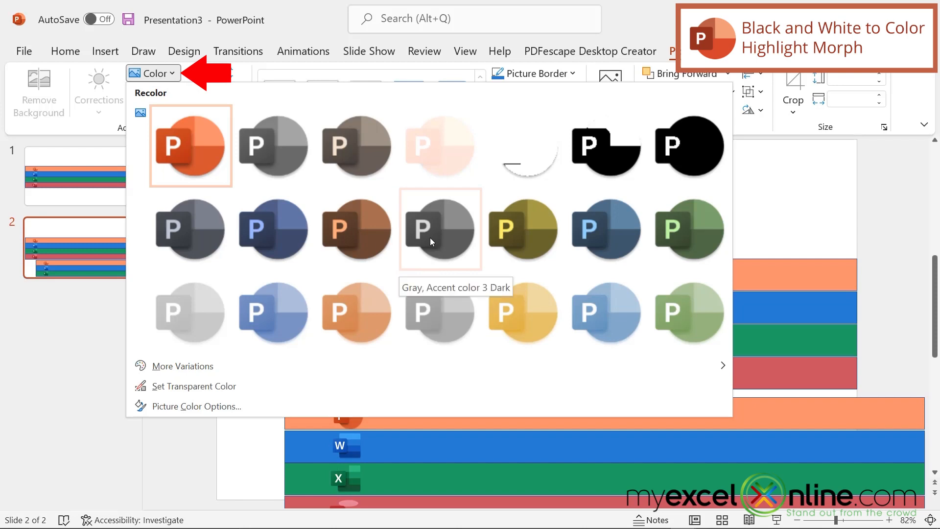
left_click(436, 313)
- Fill the original orange bar with light gray and the original blue bar with the next darker gray
left_click(440, 278)
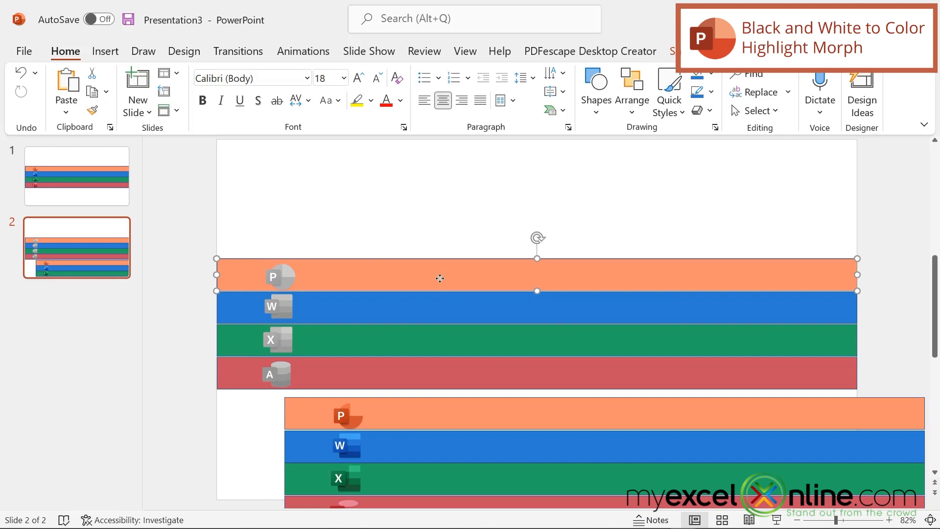
left_click(711, 77)
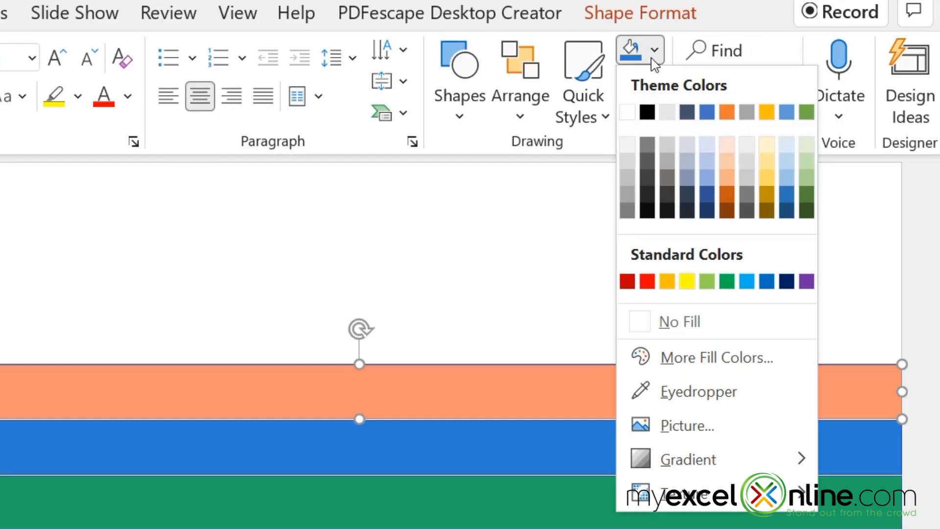
left_click(624, 159)
left_click(424, 450)
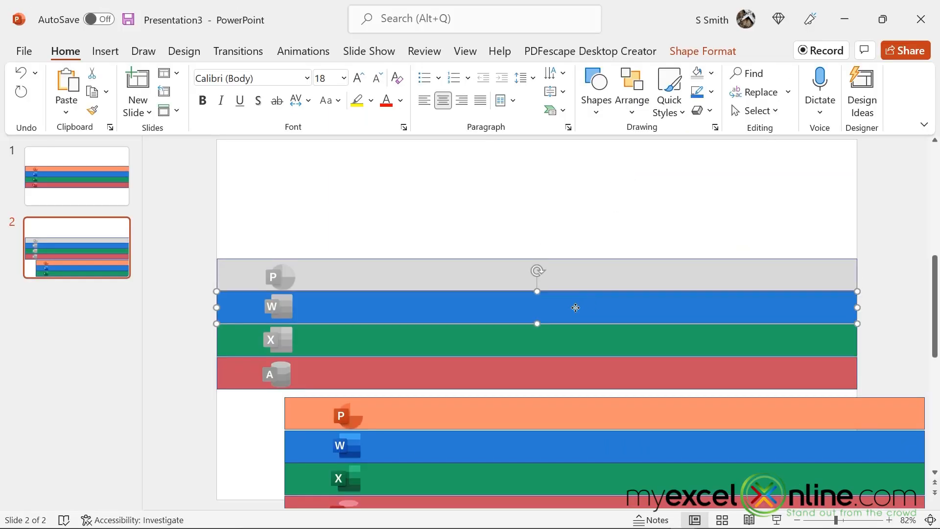
left_click(711, 73)
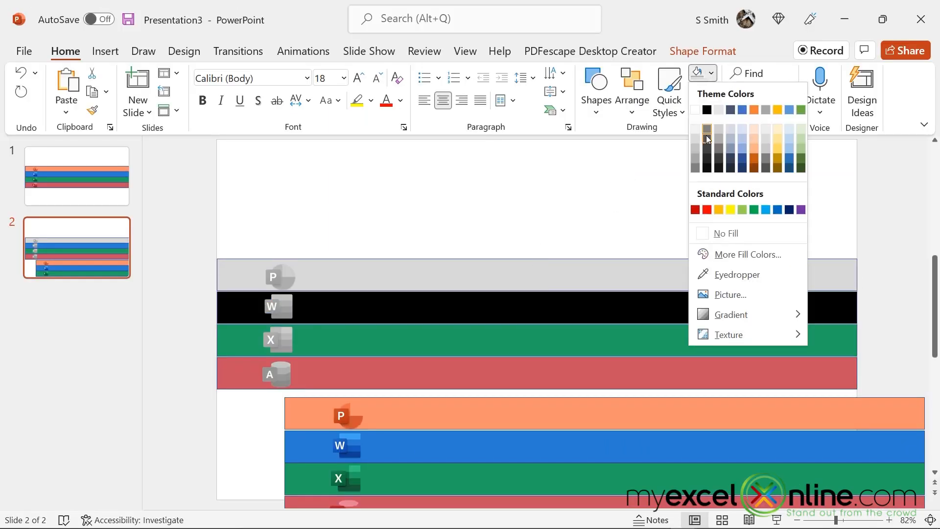
left_click(695, 148)
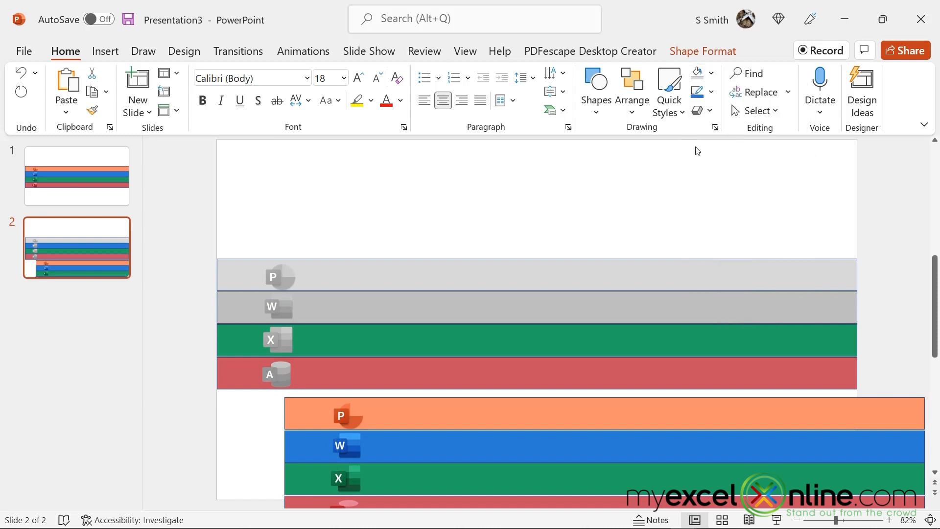
- Fill the original green bar with medium gray and the original red bar with the darkest gray of the same theme shades
left_click(626, 298)
left_click(627, 342)
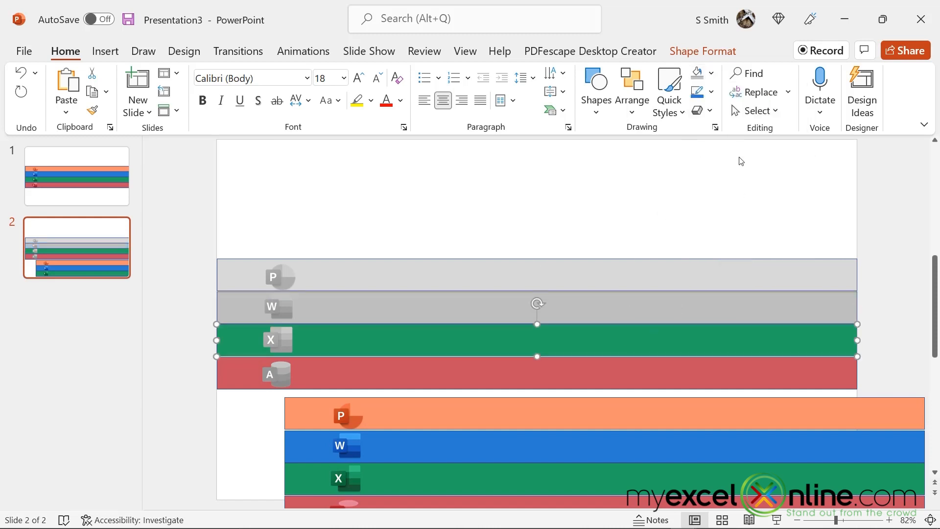
left_click(711, 72)
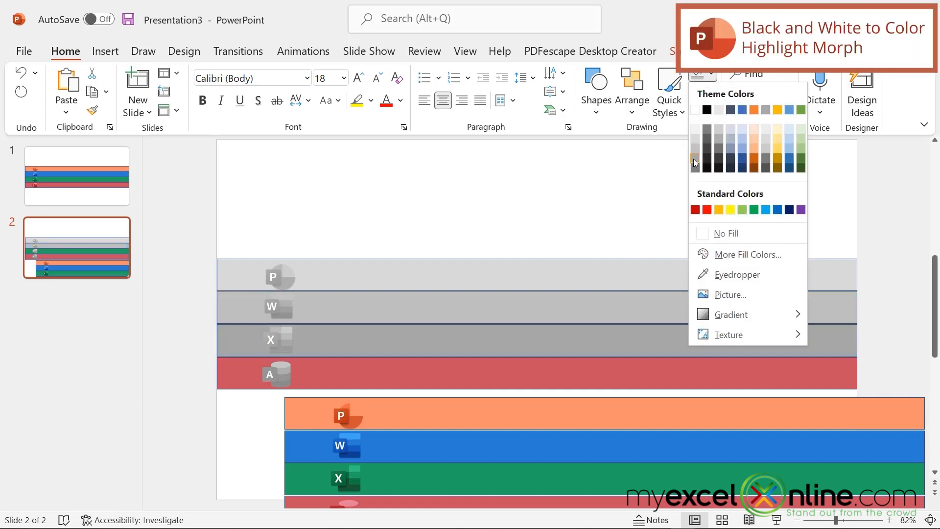
left_click(694, 159)
left_click(636, 364)
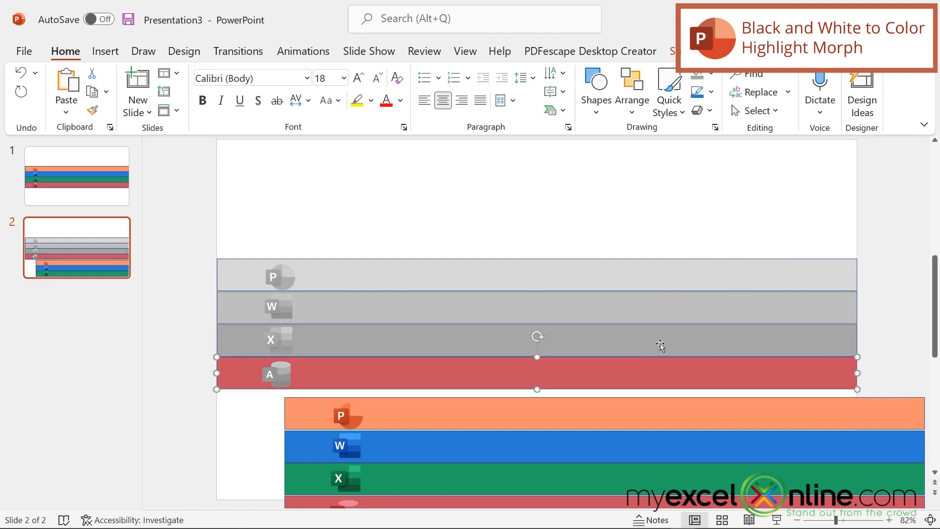
left_click(710, 75)
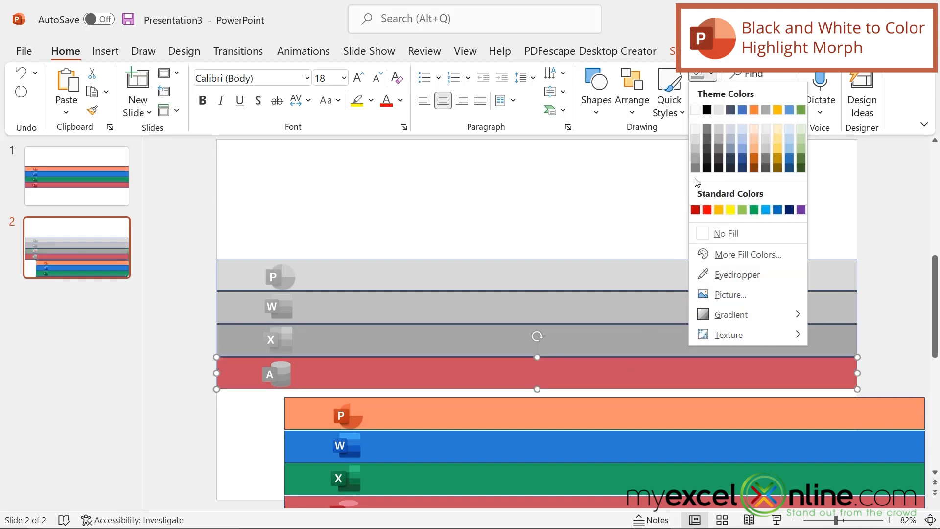
left_click(695, 168)
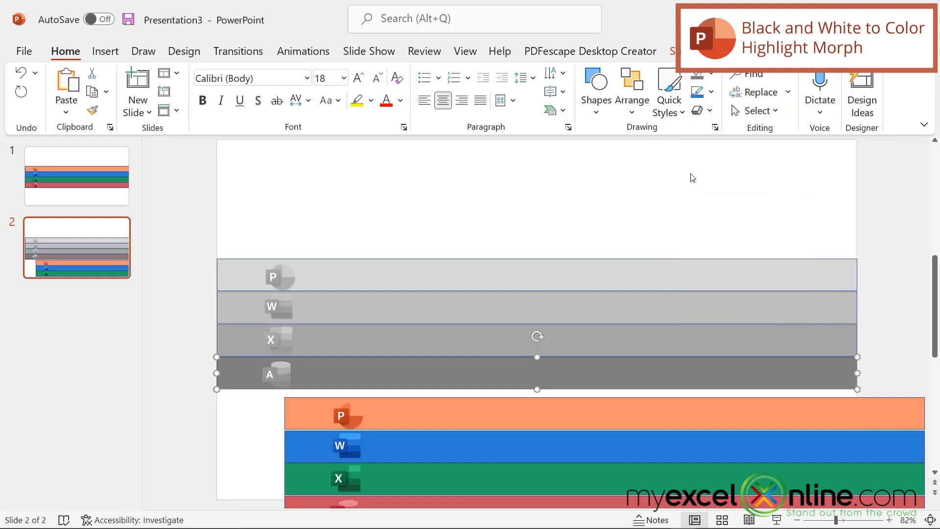
left_click(606, 199)
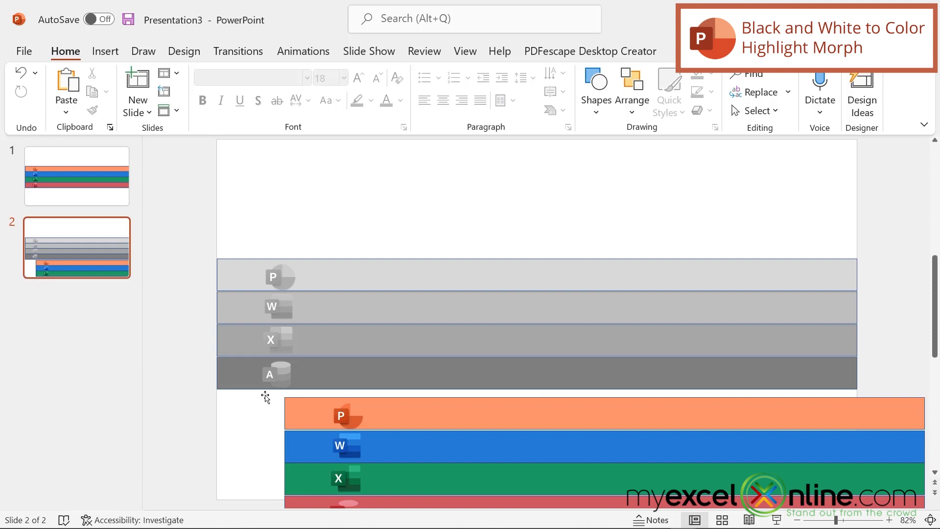
- Group the copied colored bars with their icons and move the group exactly over the gray bars
left_click_drag(267, 401, 930, 522)
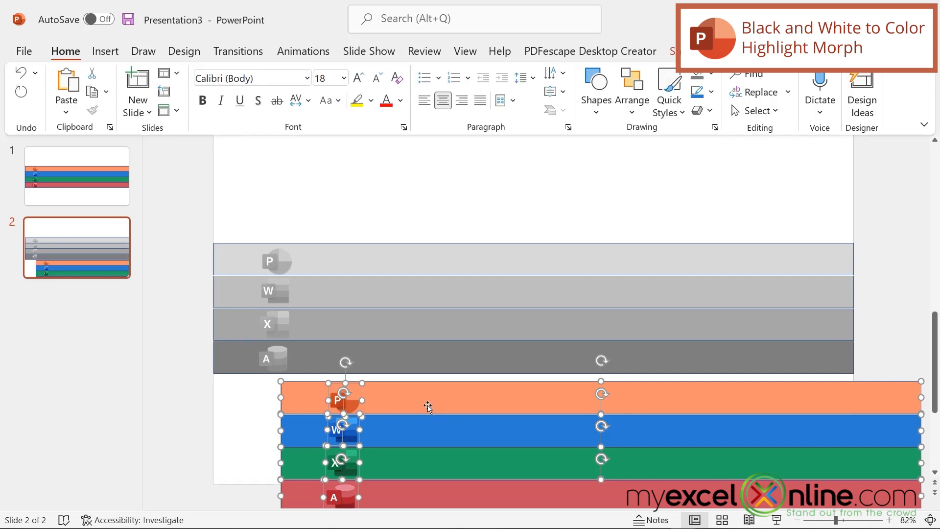
right_click(415, 398)
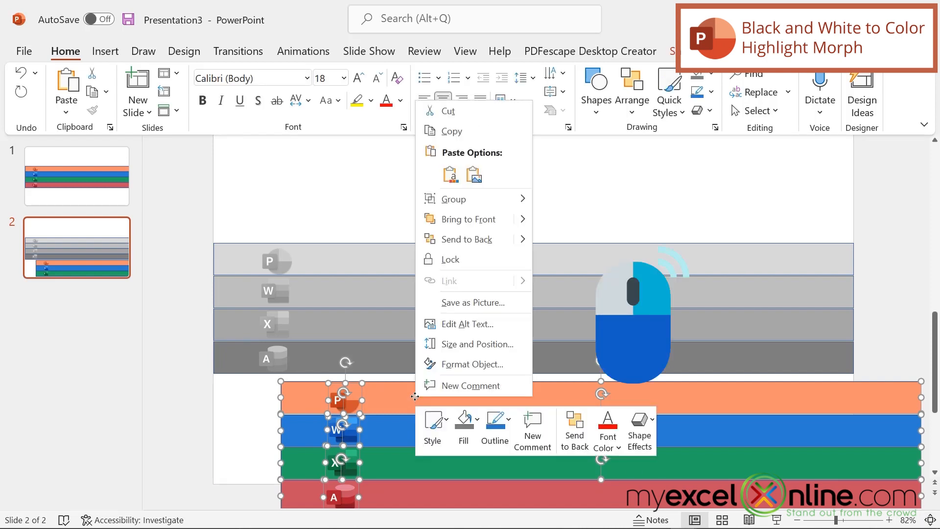
mouse_move(519, 198)
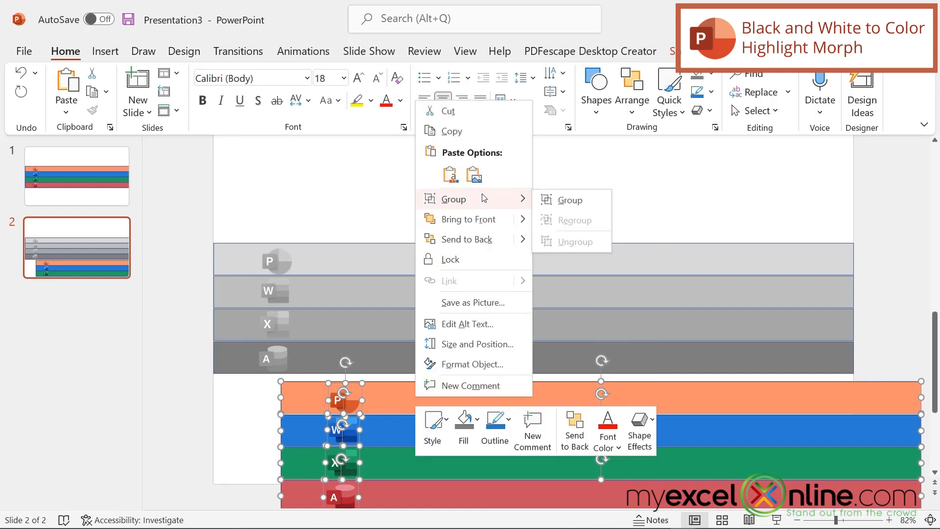
left_click(570, 200)
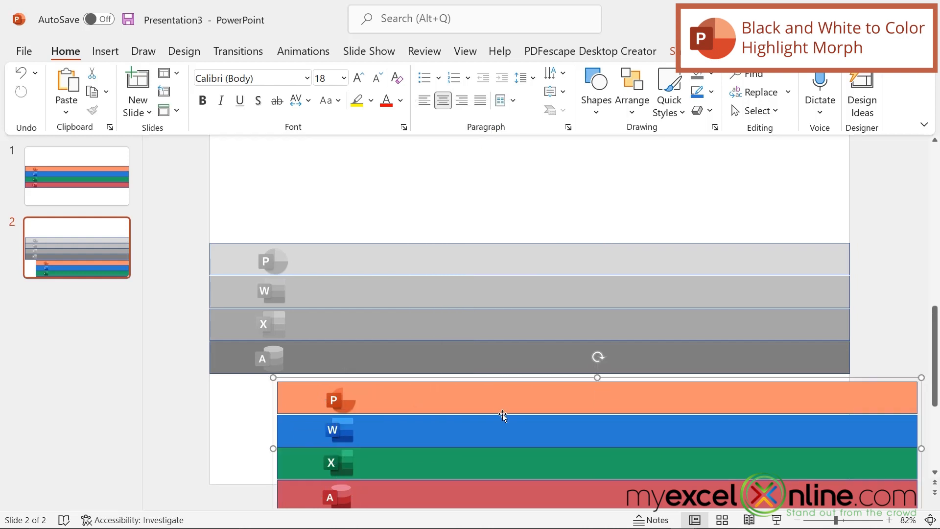
left_click_drag(486, 401, 426, 261)
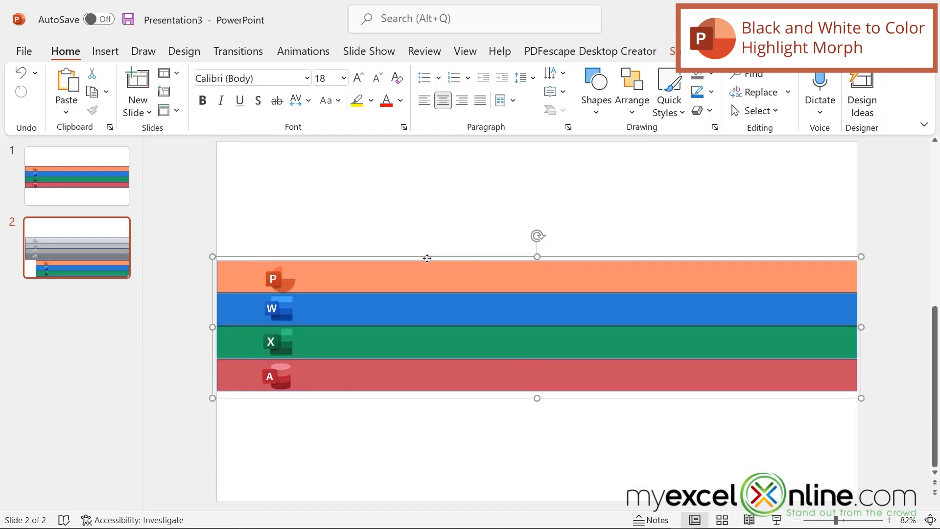
- Save the colored group as a picture named Office2.png in the powerpoint animation folder, and delete the group from slide 2
double_click(462, 344)
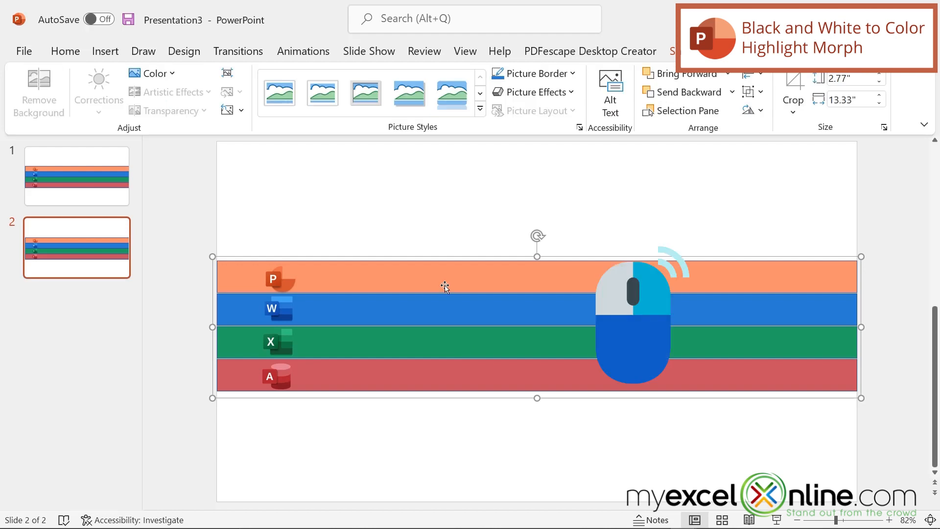
right_click(444, 285)
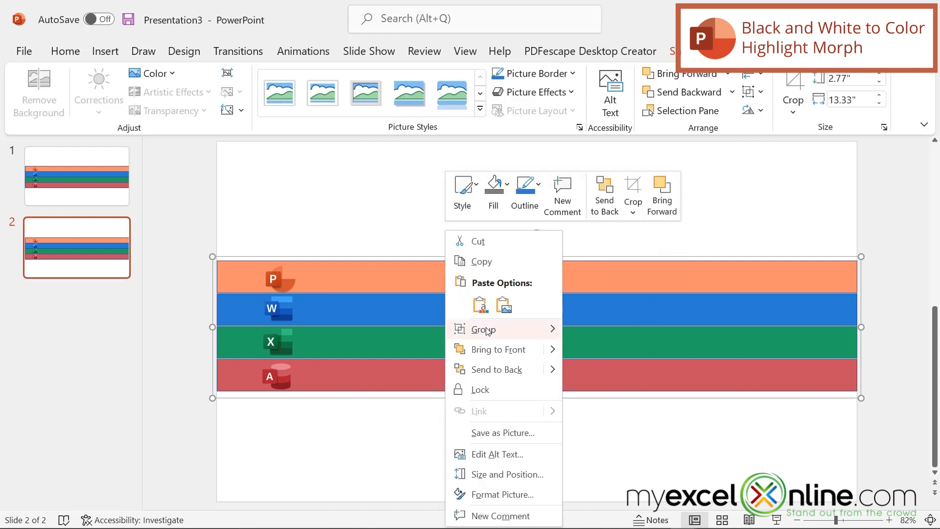
left_click(501, 432)
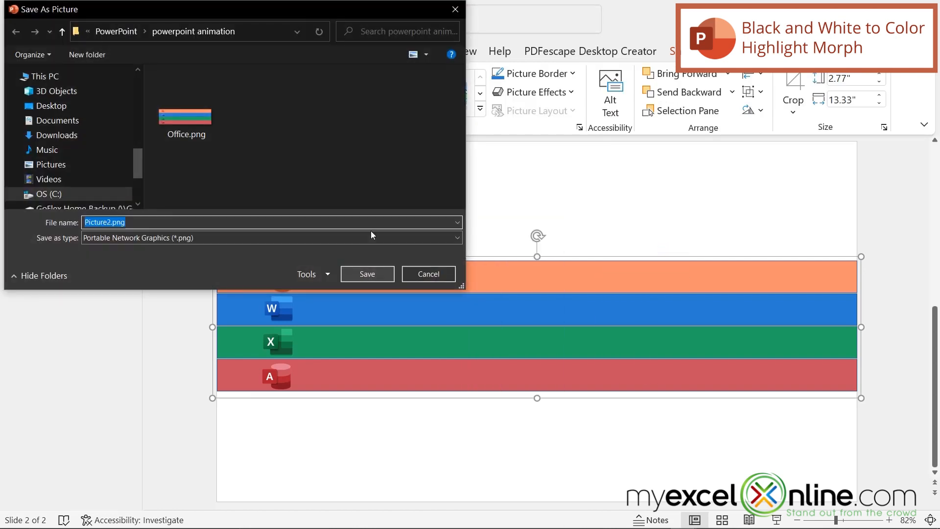
left_click(188, 119)
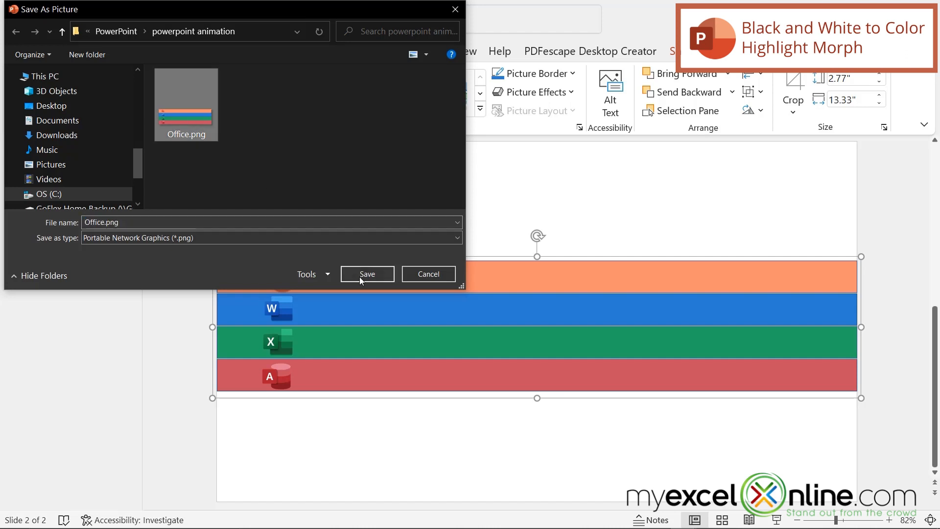
left_click(105, 222)
type("2")
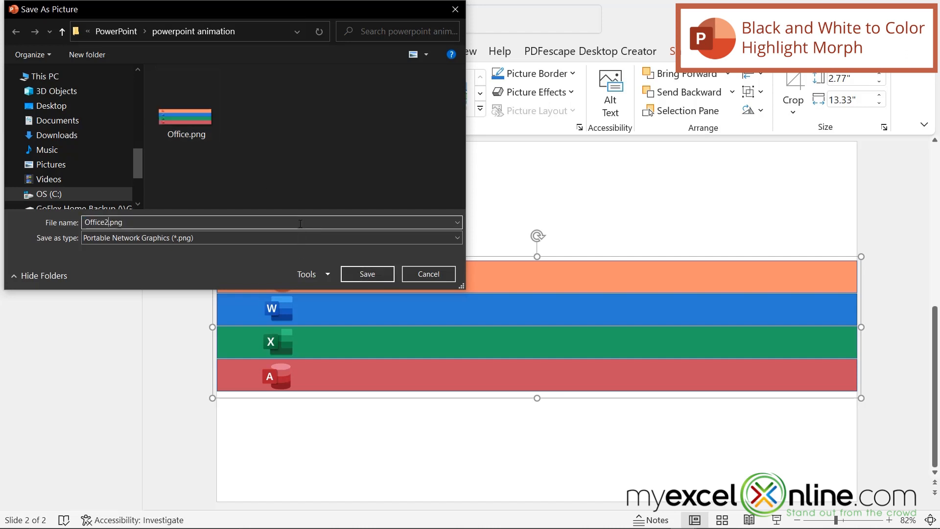
left_click(372, 277)
key("Escape")
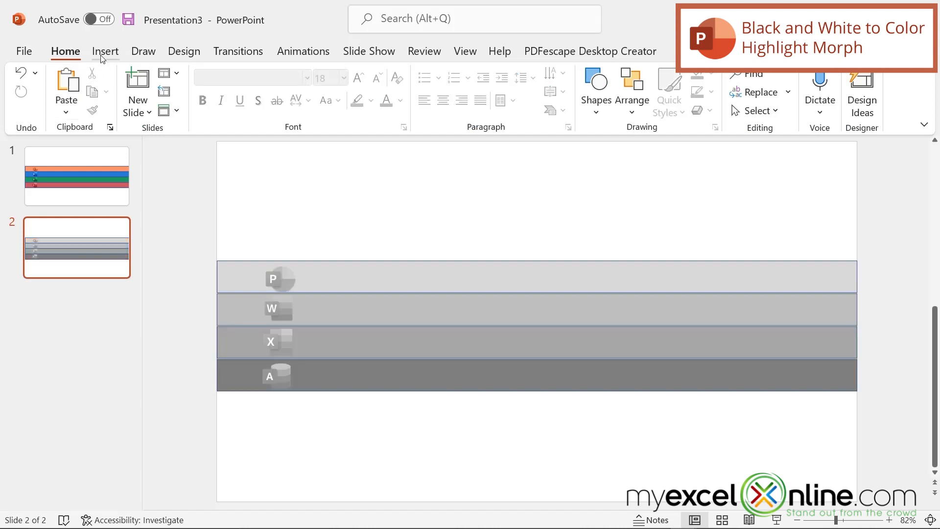
- Insert the picture Office2.png from this device onto slide 2 and align it over the gray bars
left_click(103, 55)
left_click(113, 112)
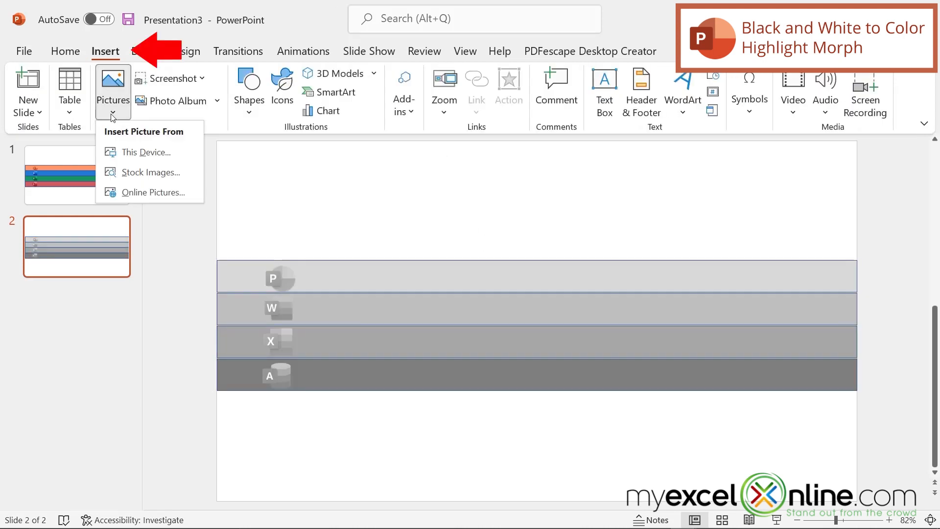
left_click(128, 153)
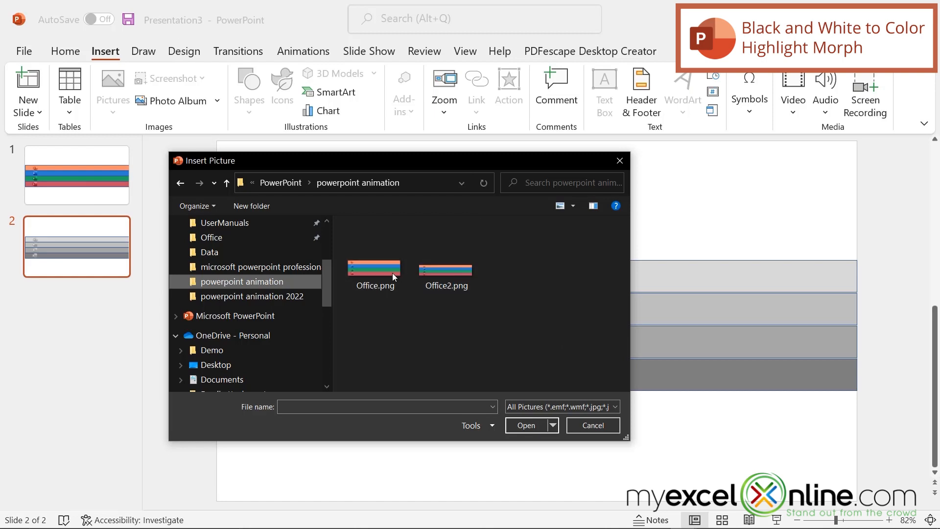
double_click(451, 279)
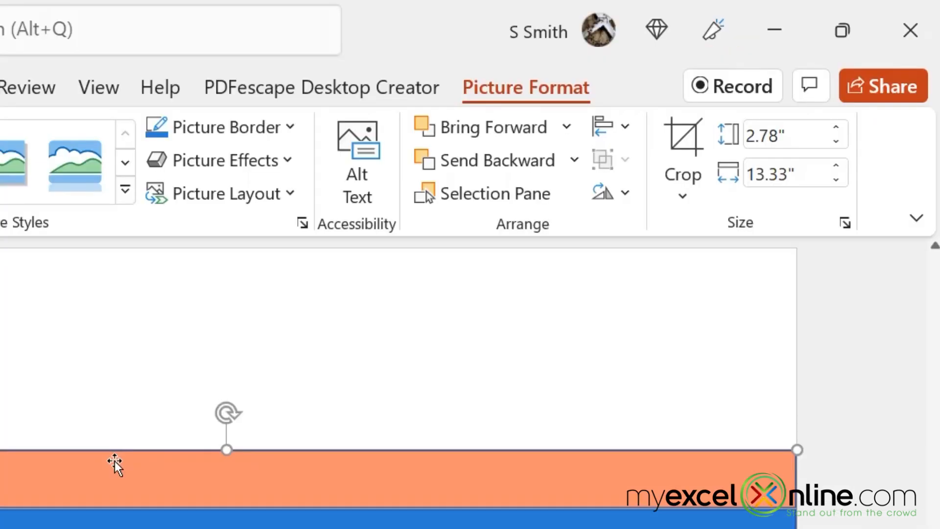
left_click(690, 198)
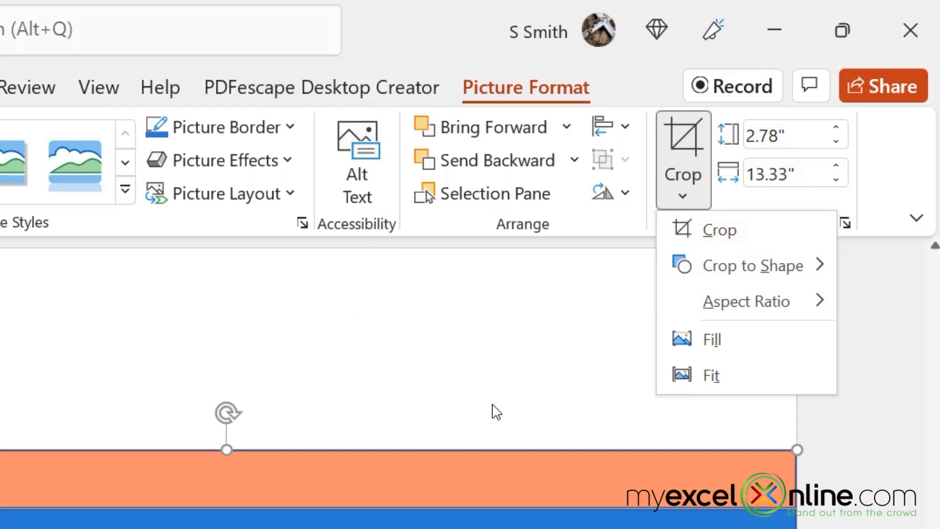
left_click(353, 458)
left_click_drag(321, 451, 326, 466)
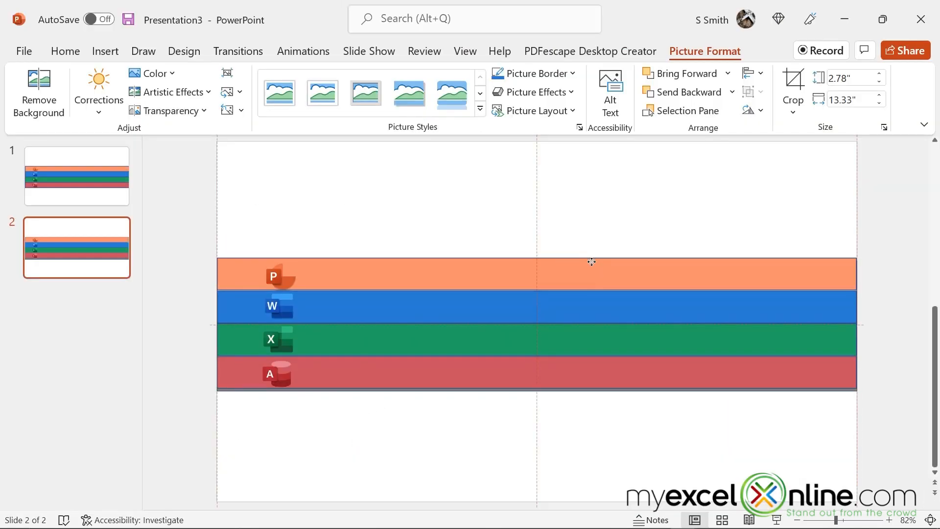
left_click_drag(593, 264, 589, 261)
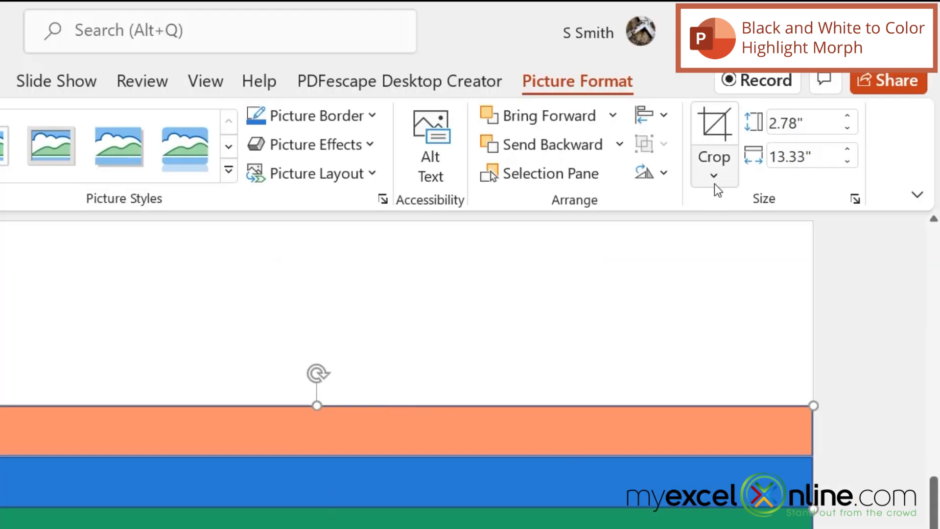
- Crop the inserted picture to the pentagon block arrow shape
left_click(716, 180)
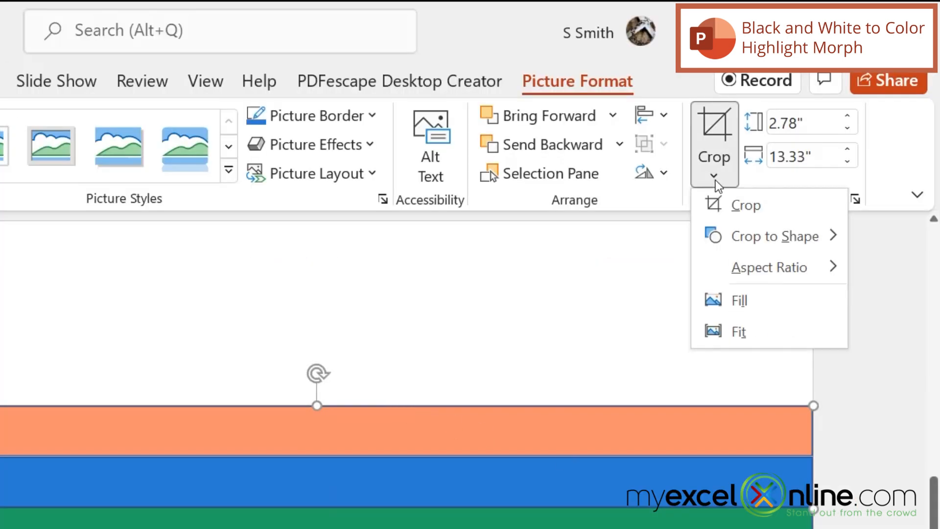
mouse_move(736, 233)
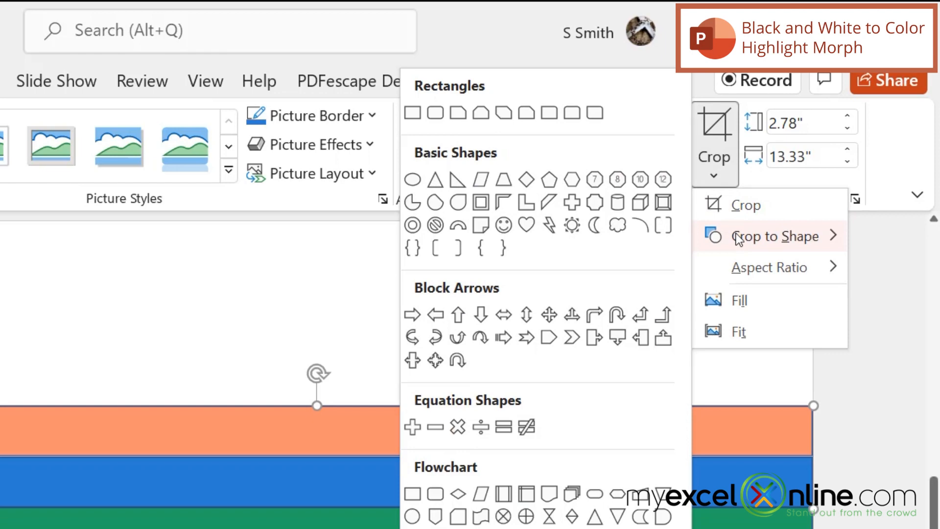
left_click(548, 336)
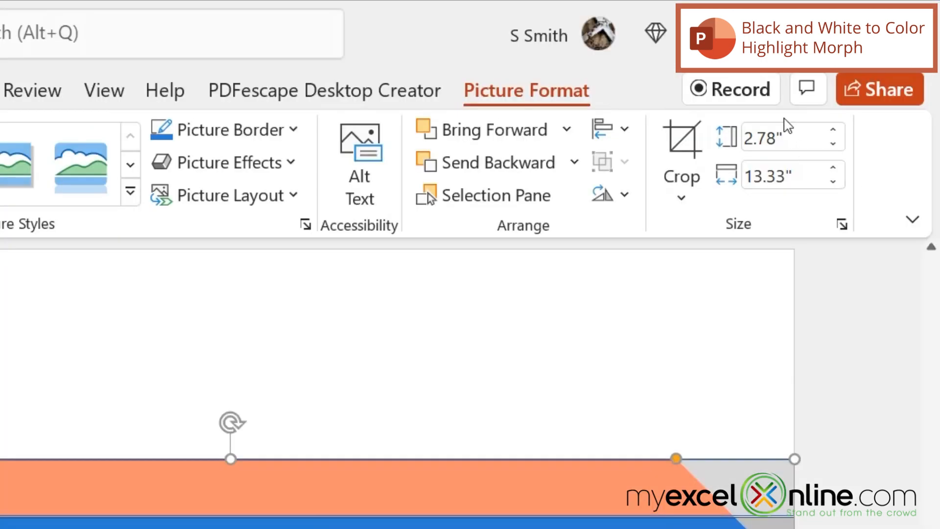
- Crop the color picture on slide 2 to the icon end of the orange PowerPoint bar, about 2.46" wide by 0.66" high
left_click(678, 156)
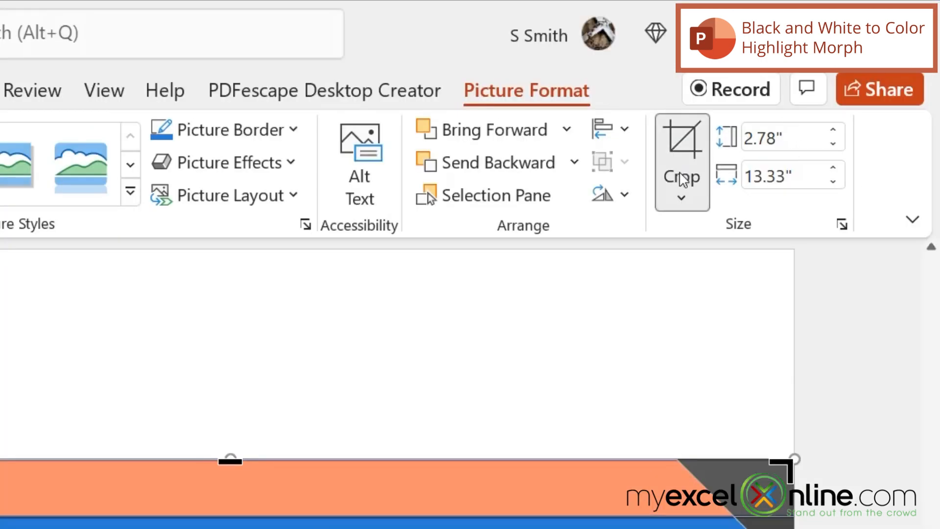
left_click(681, 199)
left_click(708, 233)
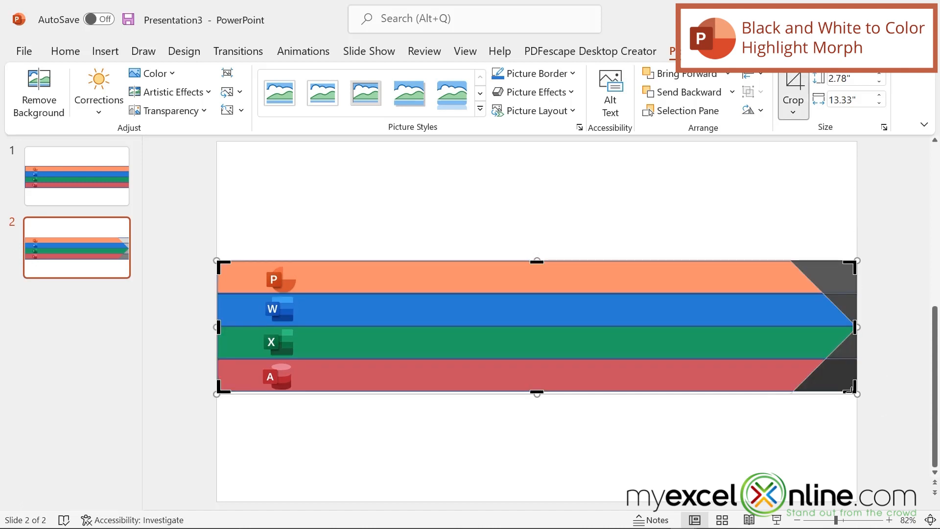
left_click_drag(850, 390, 337, 292)
key("Escape")
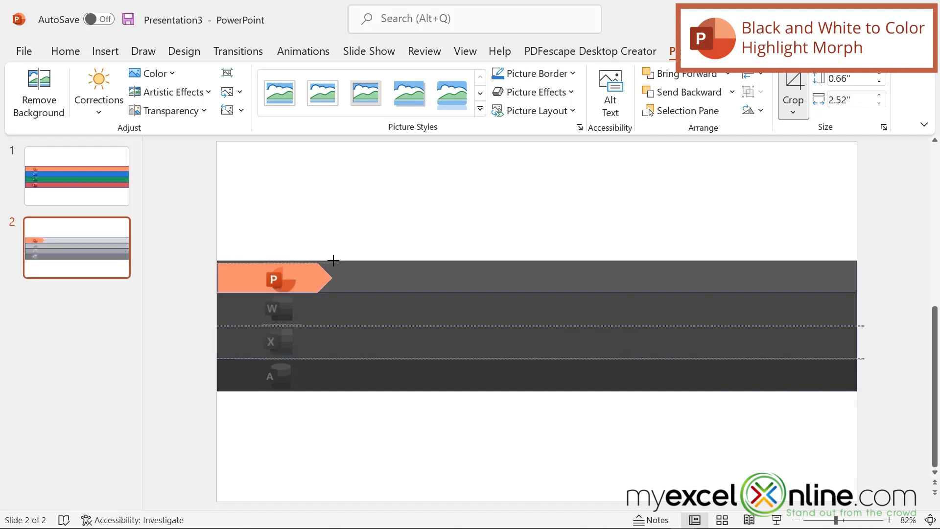
left_click(337, 448)
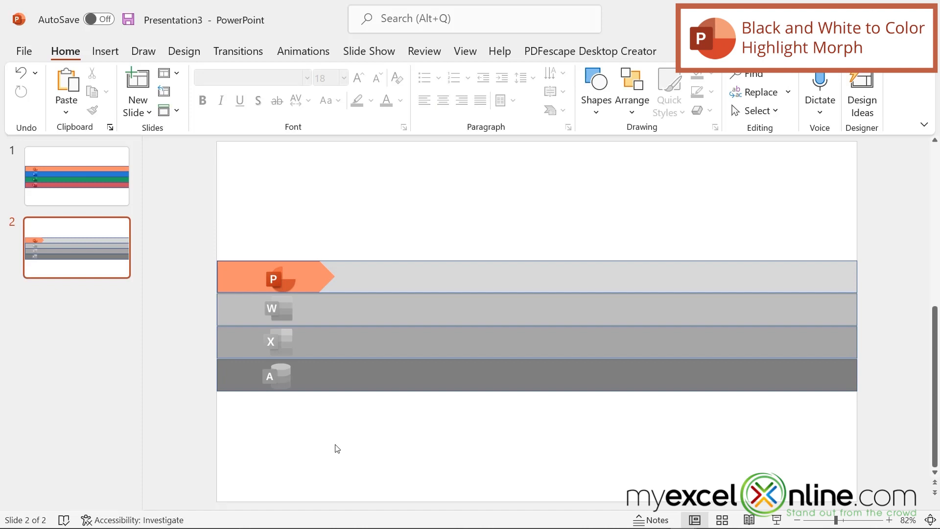
- Duplicate slide 2 and re-crop the copy's picture to the icon end of the blue Word bar, about 2.58" by 0.69"
right_click(57, 273)
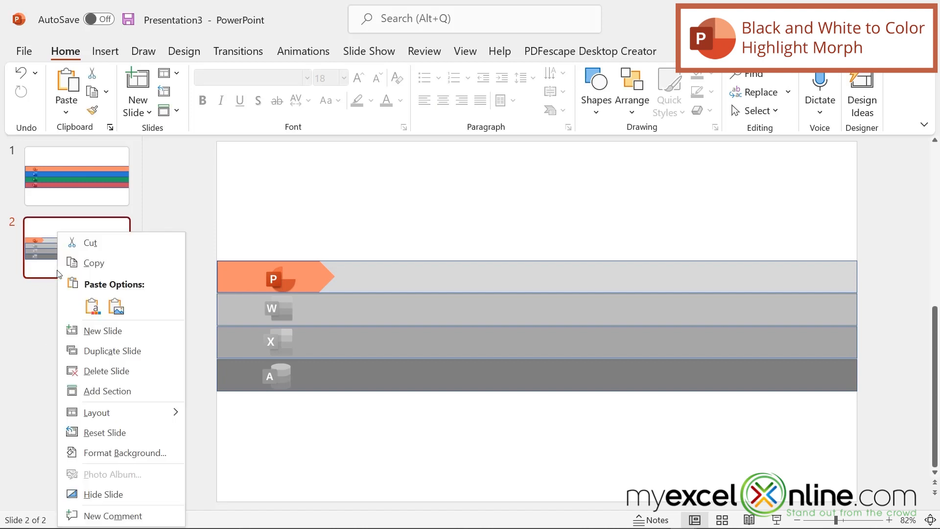
left_click(131, 351)
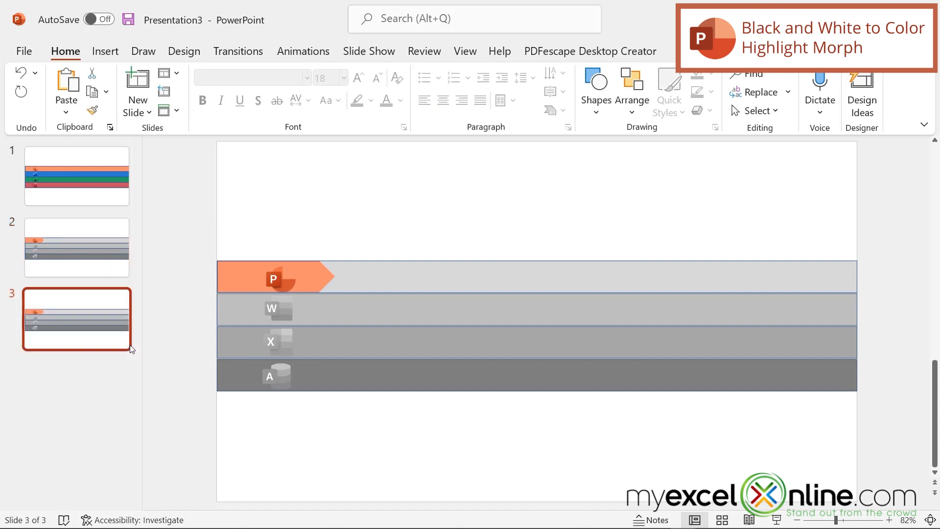
left_click(316, 280)
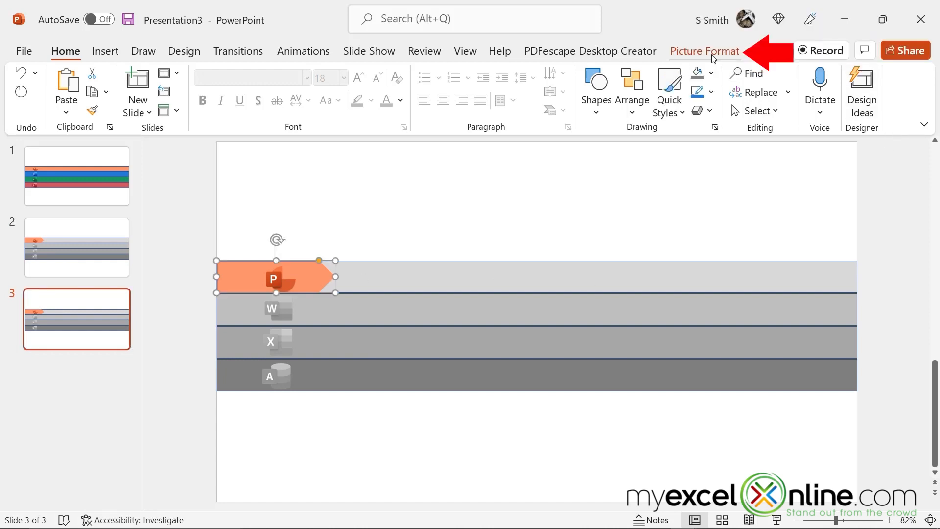
left_click(704, 51)
left_click(798, 119)
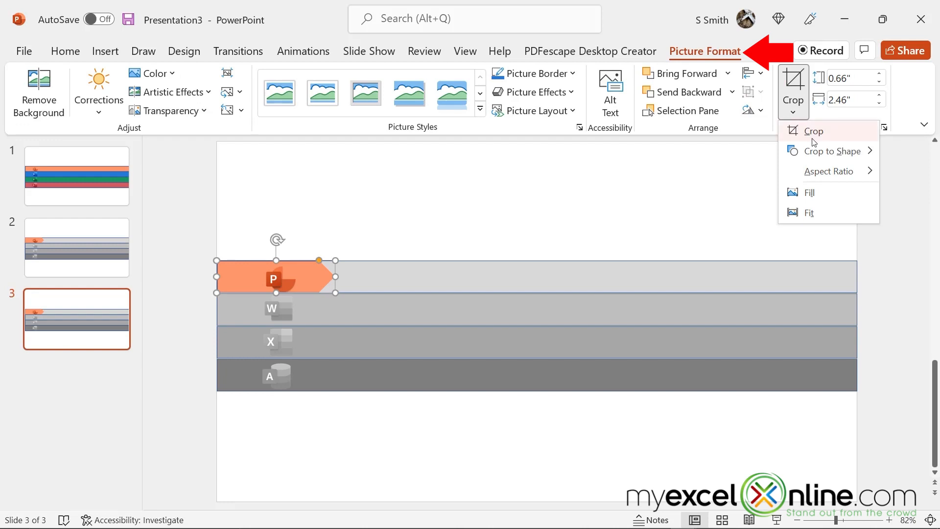
left_click(813, 132)
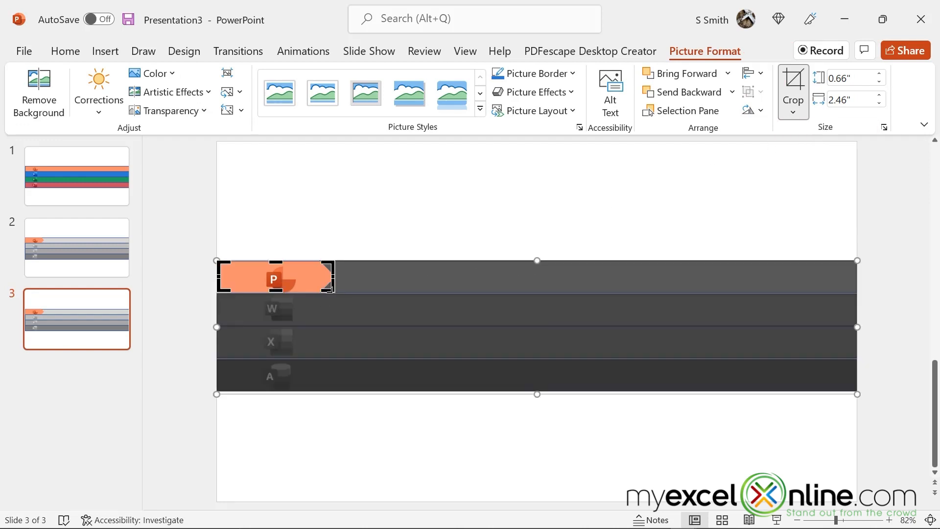
left_click_drag(331, 289, 341, 323)
left_click_drag(340, 263, 332, 294)
left_click(79, 340)
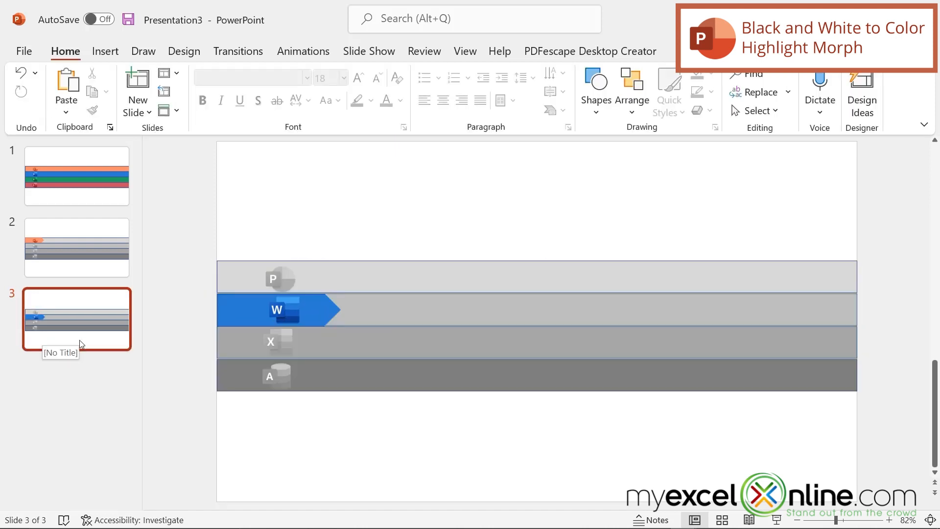
- Duplicate slide 3 and re-crop the copy's picture to the icon end of the green Excel bar, about 2.29" by 0.66"
right_click(79, 340)
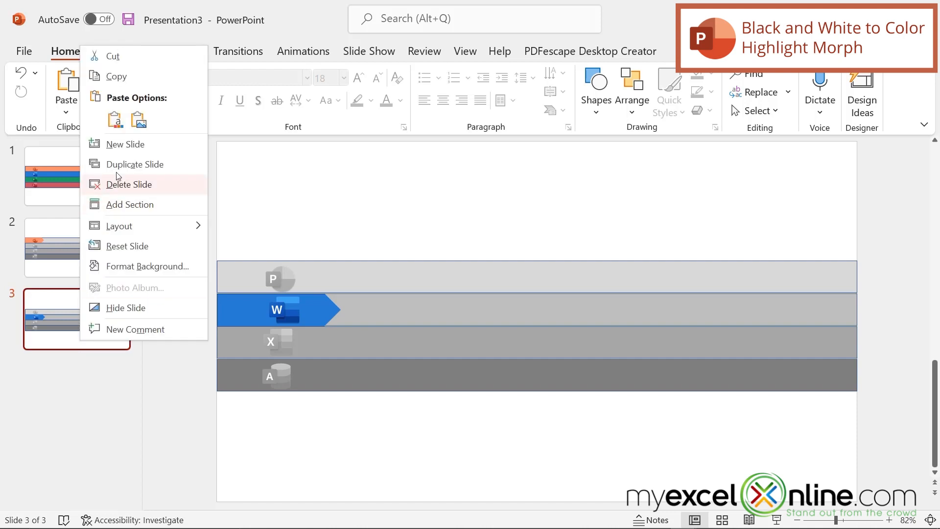
left_click(132, 164)
left_click(315, 311)
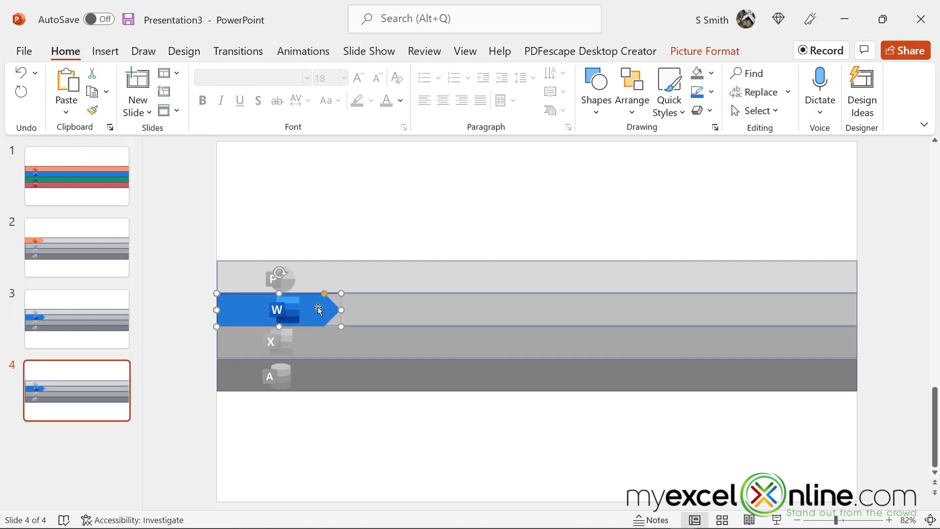
left_click(725, 53)
left_click(793, 112)
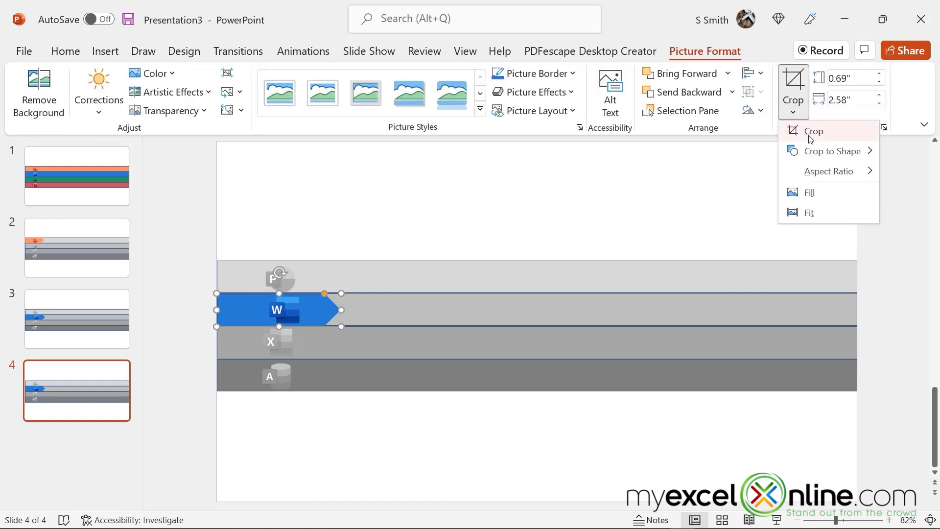
left_click(809, 132)
left_click_drag(333, 319, 342, 364)
left_click(88, 412)
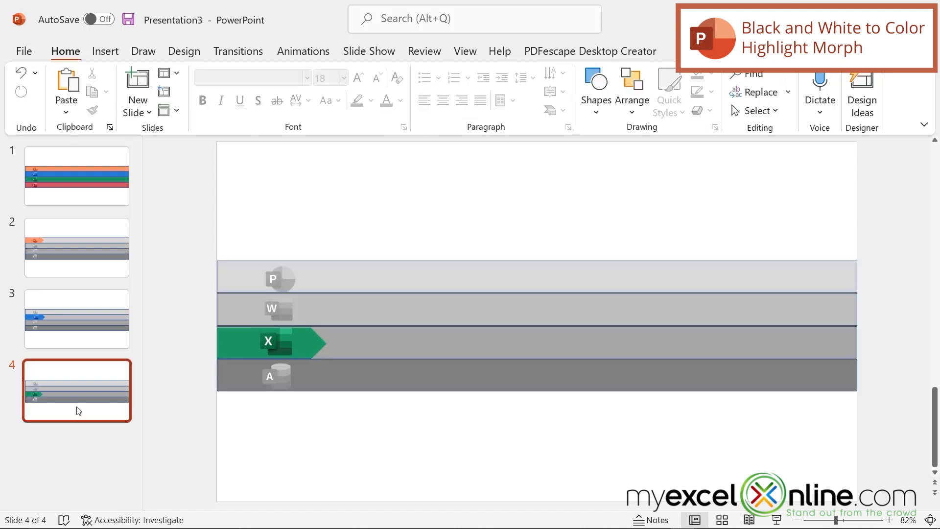
- Duplicate slide 4 and re-crop the copy's picture to show only the icon end of the red Access bar
right_click(81, 412)
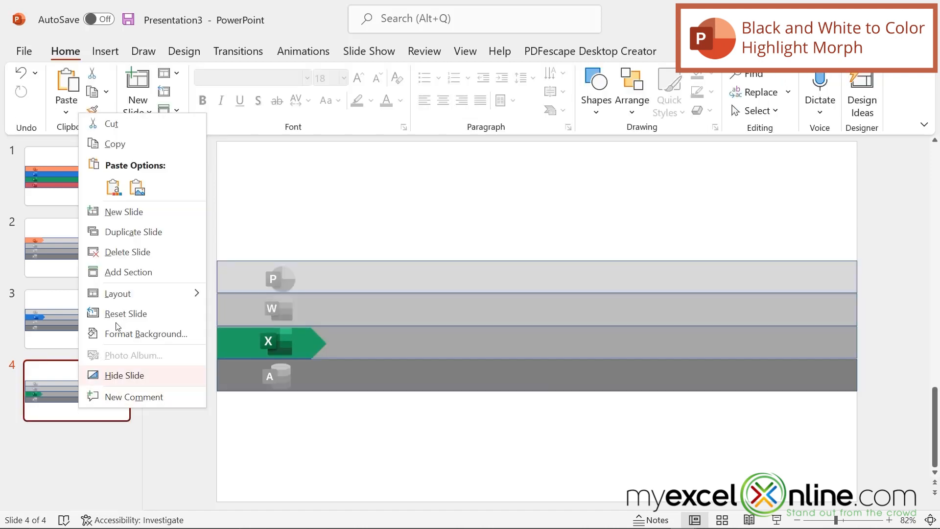
left_click(139, 232)
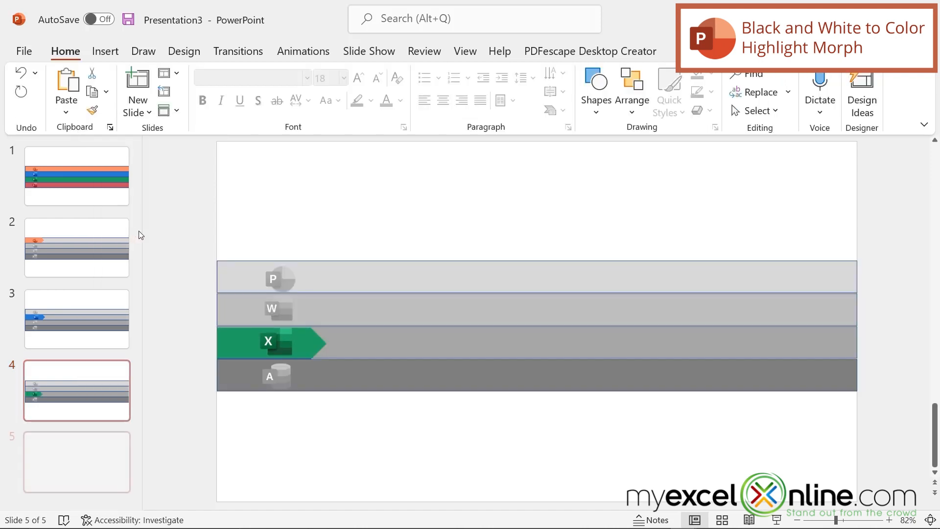
left_click(309, 346)
left_click(673, 50)
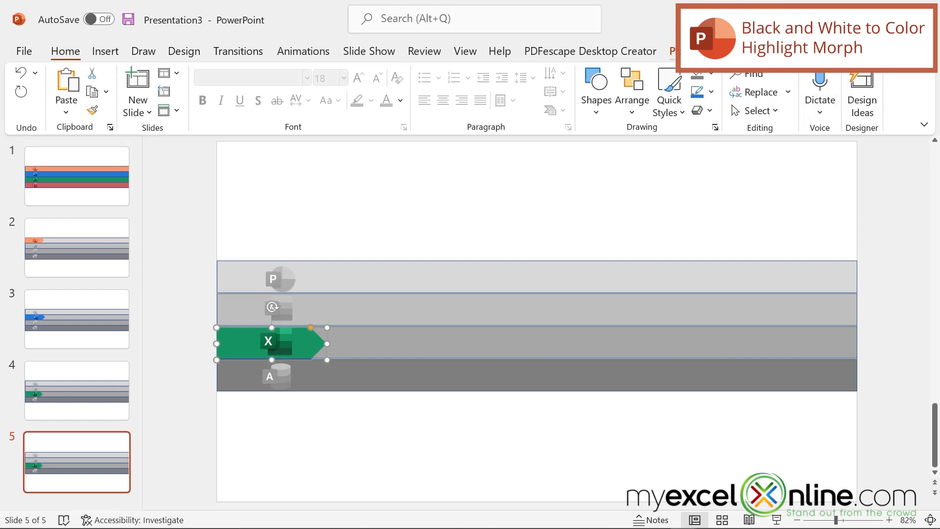
left_click(800, 84)
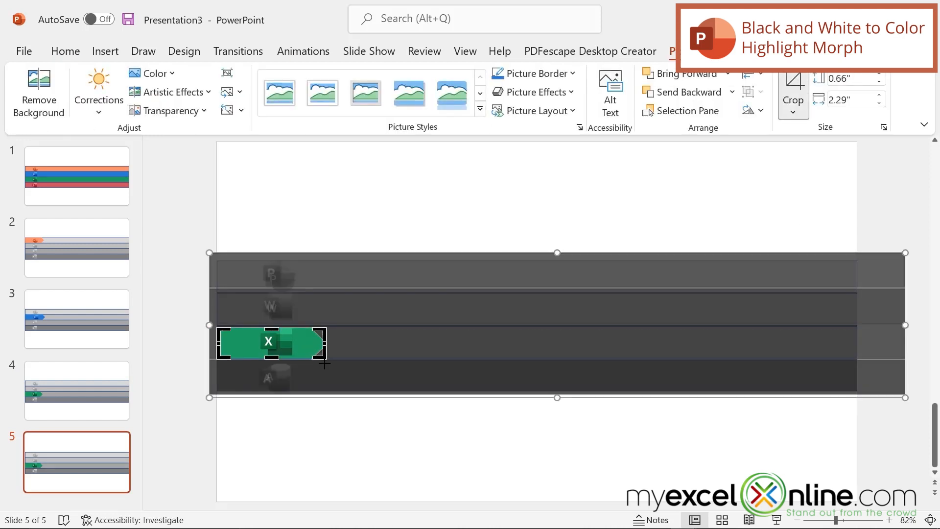
left_click_drag(324, 364, 325, 392)
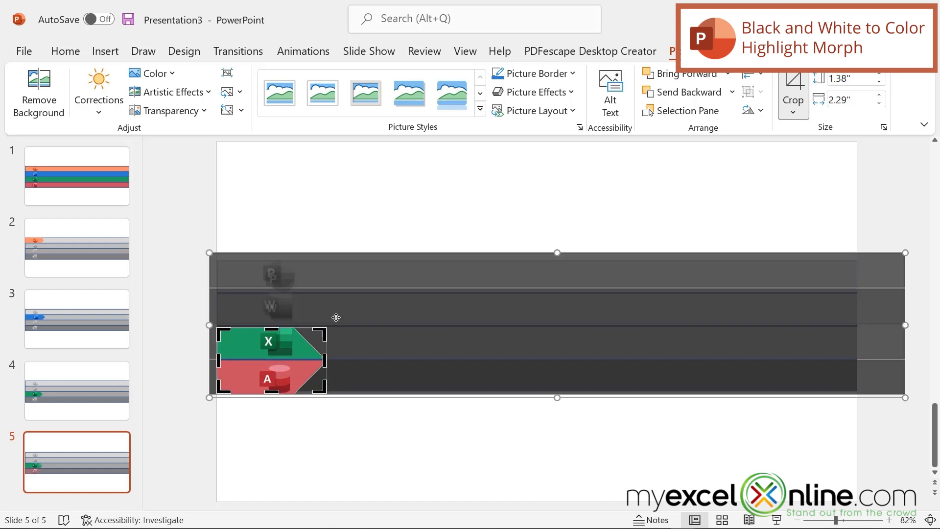
key("Escape")
key("Escape")
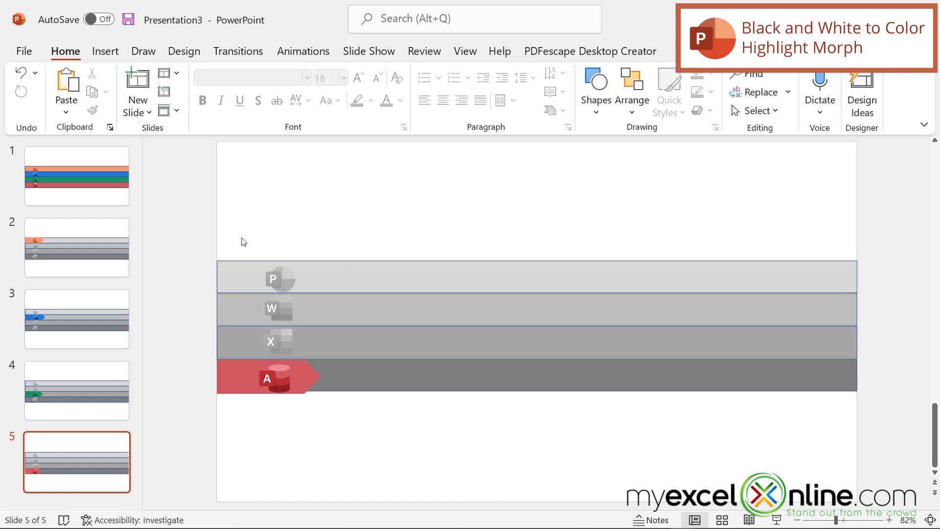
- Duplicate the full-color slide 1 and move the copy to the end of the deck as slide 6
right_click(77, 202)
left_click(140, 316)
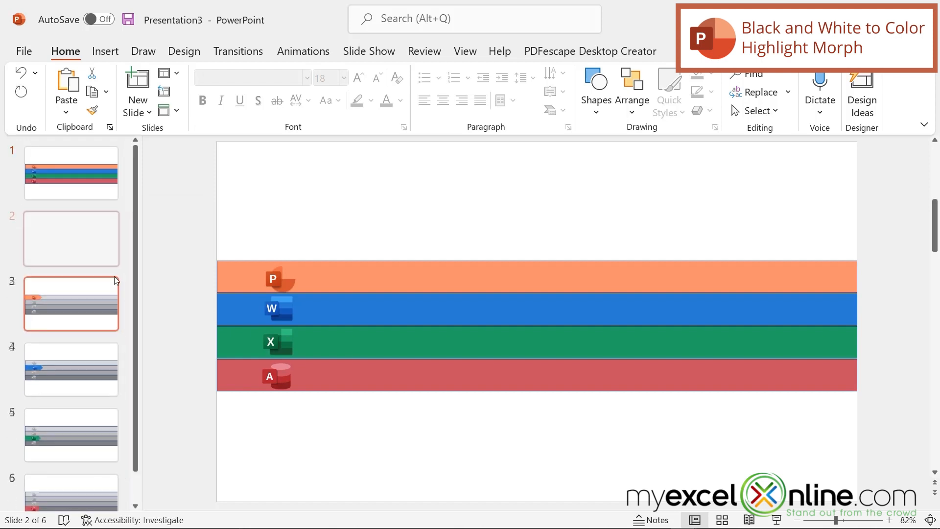
left_click_drag(76, 254, 71, 455)
- Apply the Morph transition to all six slides at once
key("Home")
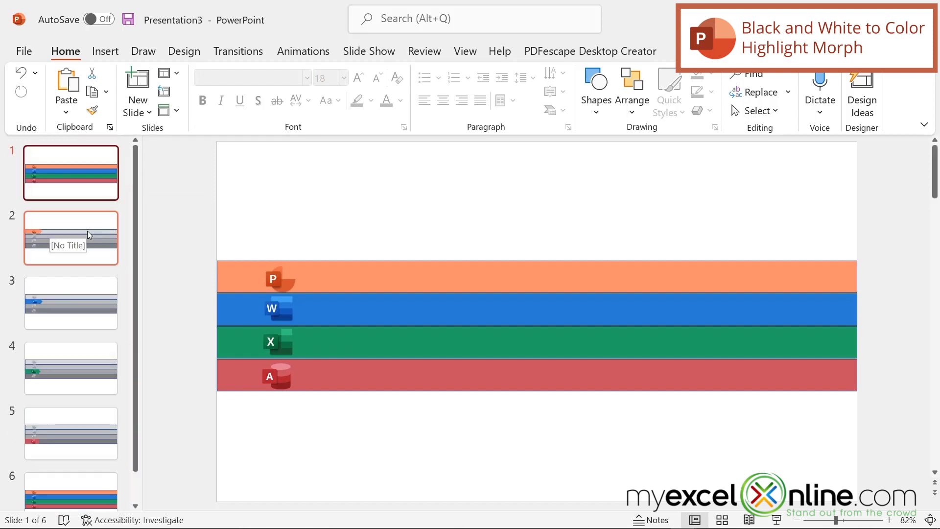
left_click(87, 231, "ctrl")
left_click(81, 309, "ctrl")
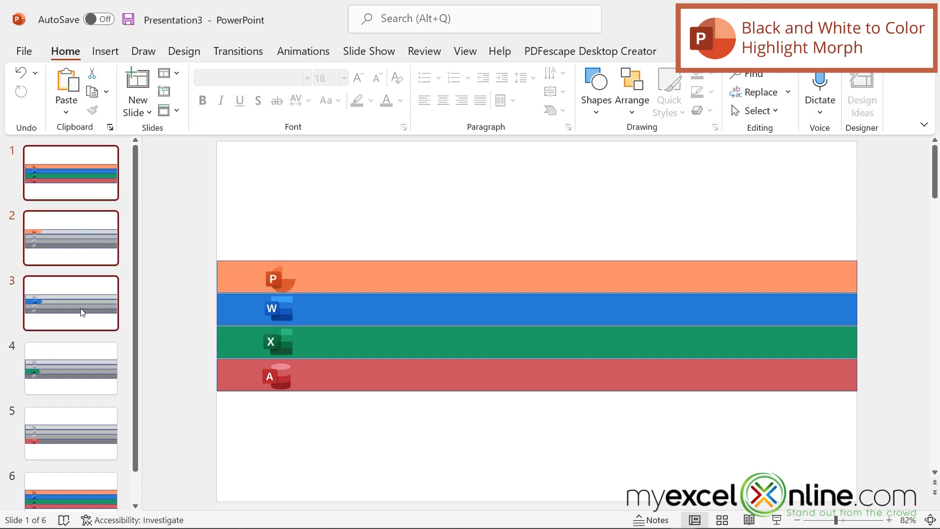
left_click(90, 368, "shift")
left_click(71, 484, "shift")
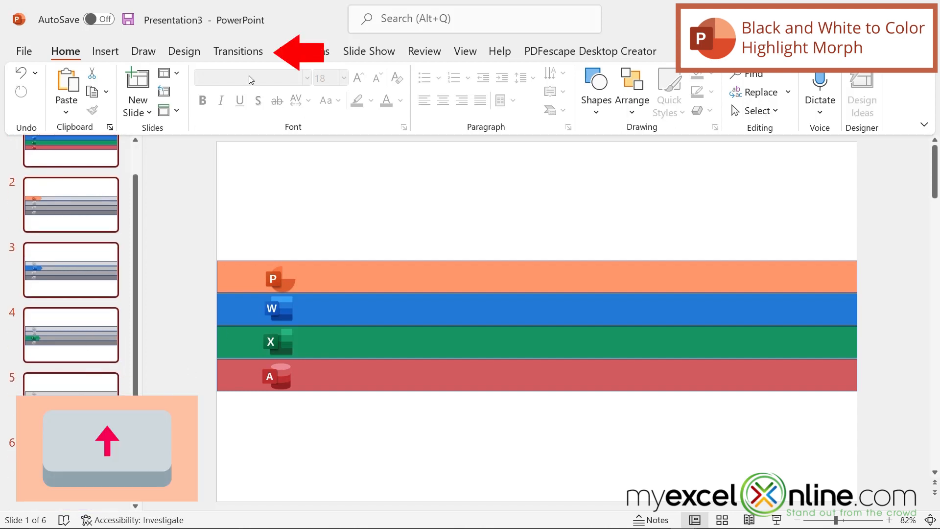
left_click(238, 54)
left_click(154, 100)
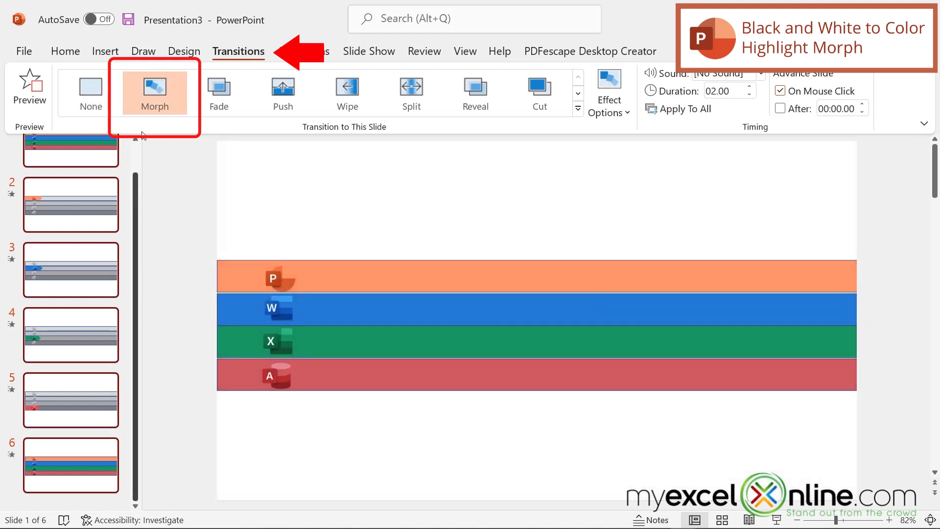
- Play the slide show from the beginning through slide 6 to check the highlight morph, and exit the show
left_click(368, 51)
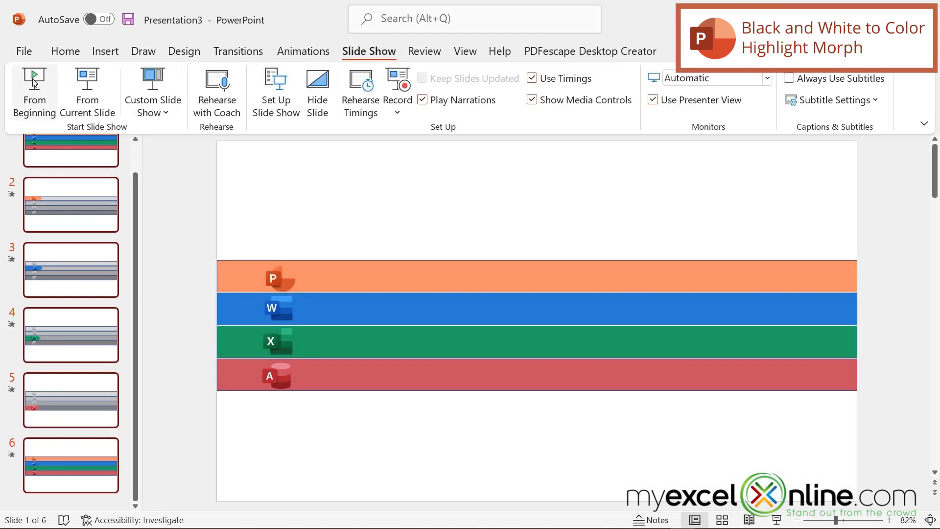
key("F5")
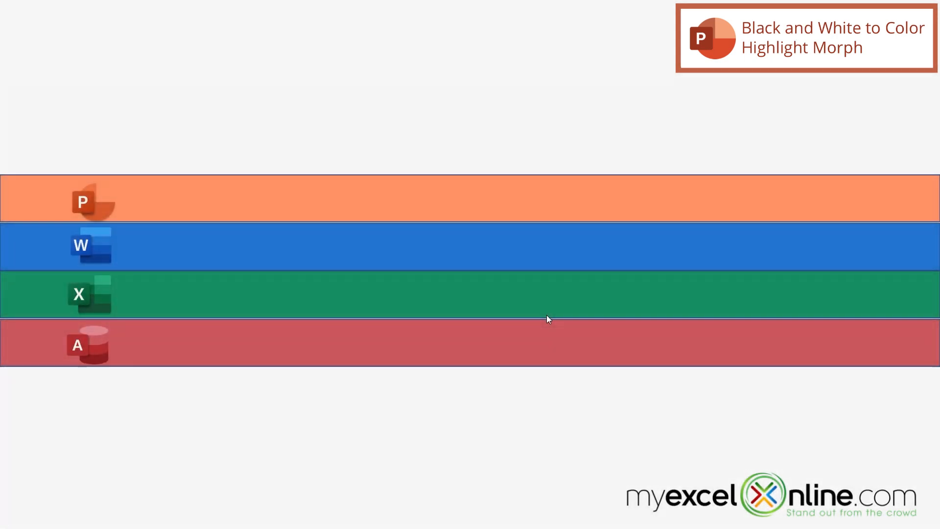
left_click(547, 316)
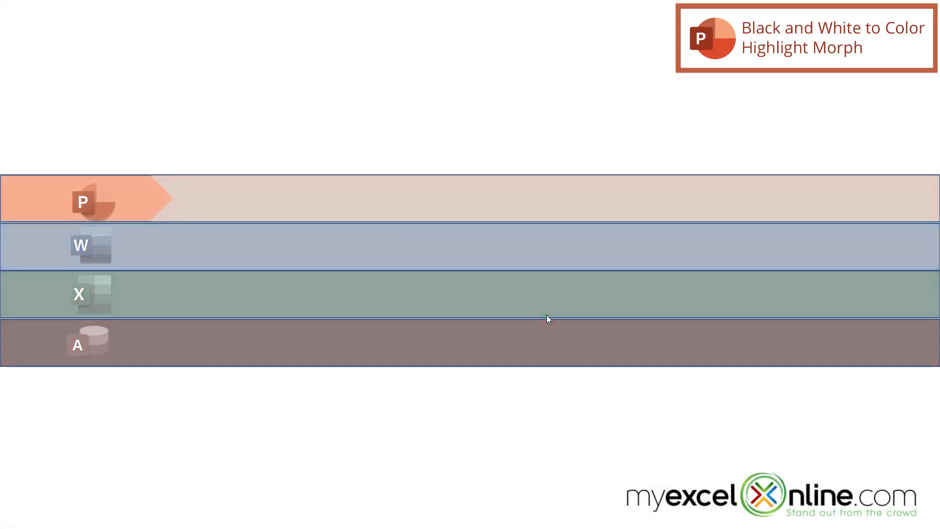
left_click(546, 315)
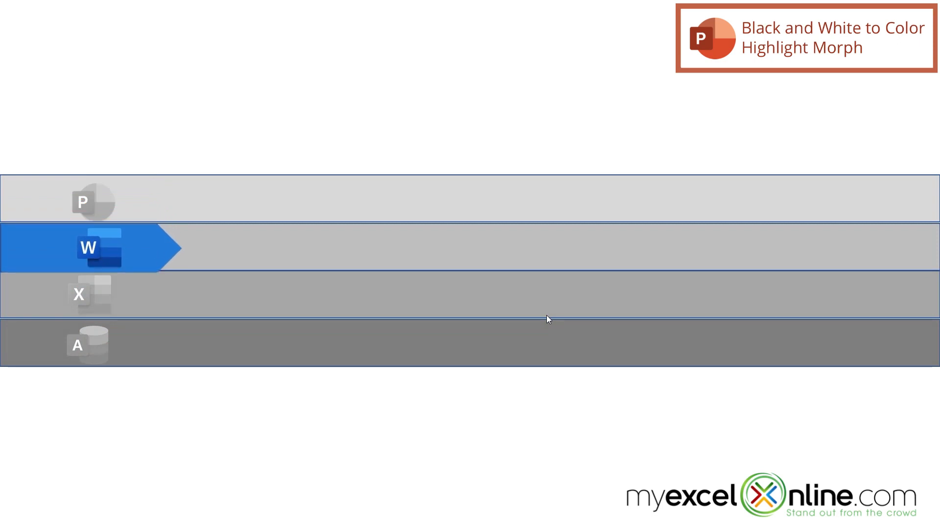
left_click(546, 315)
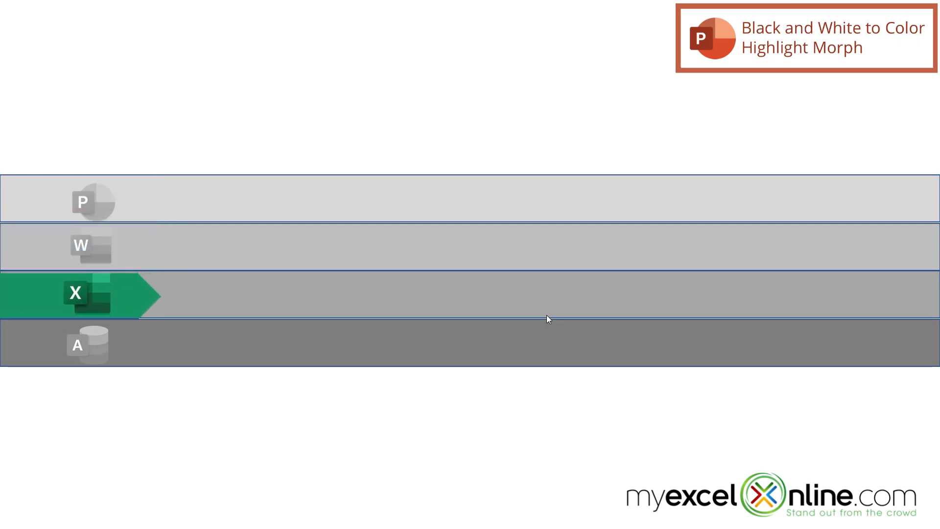
left_click(546, 315)
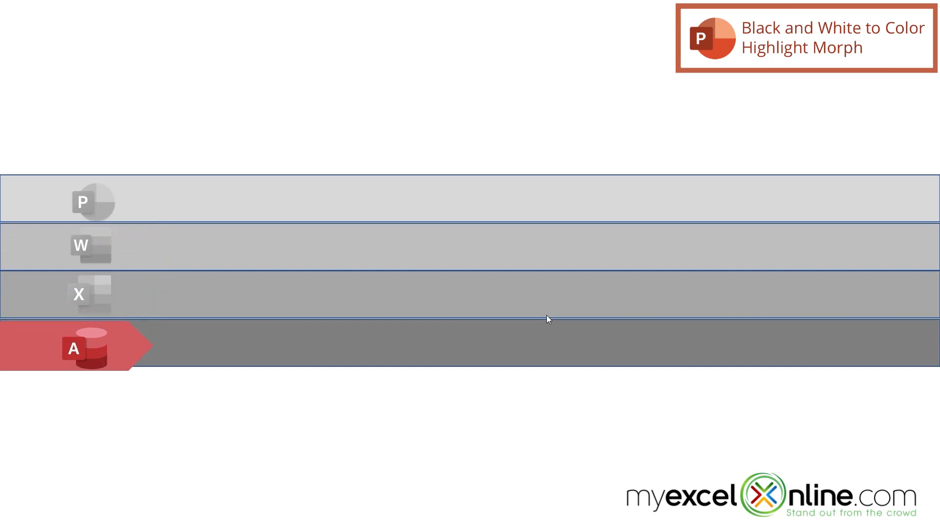
left_click(546, 315)
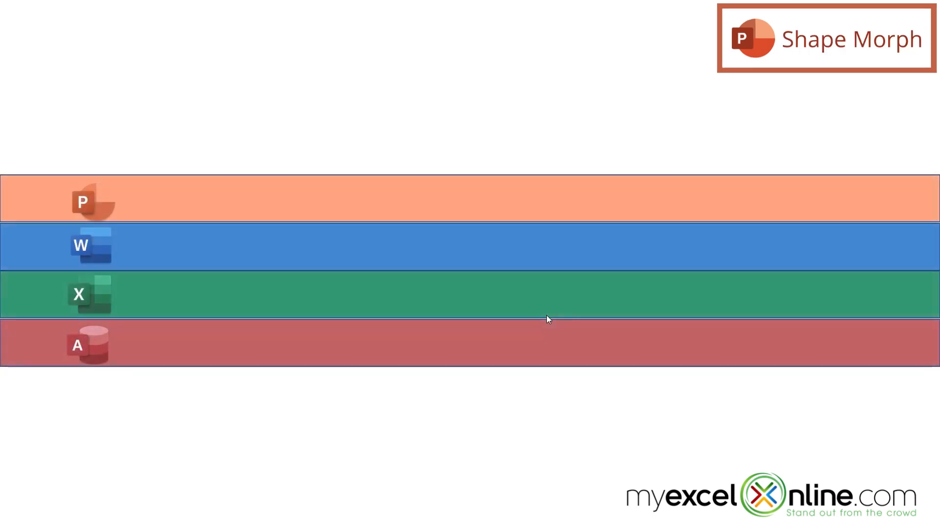
key("Escape")
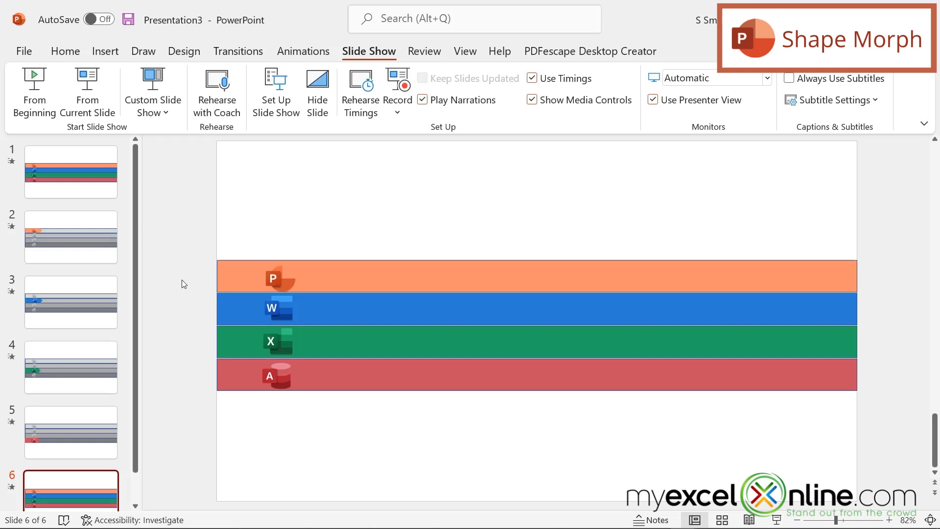
- Copy all the colored bars and icons on slide 1 and create a new blank presentation
left_click(85, 167)
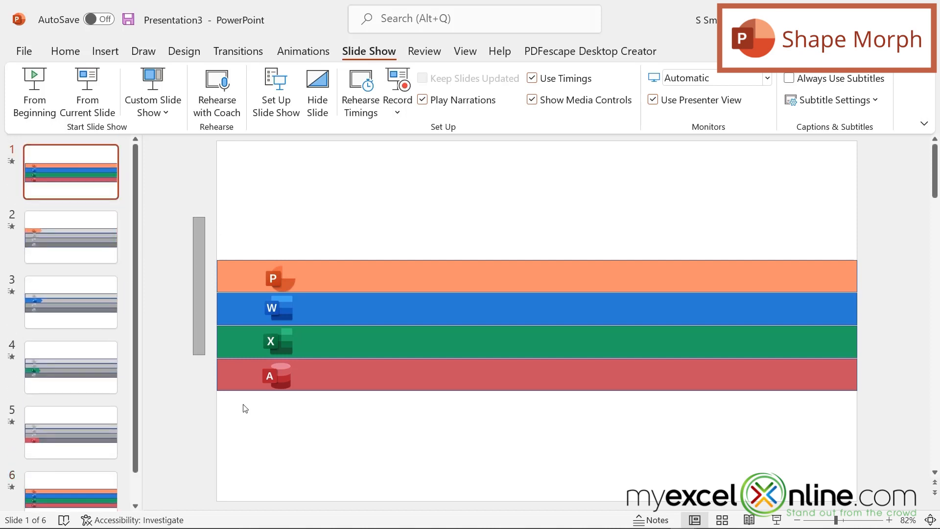
left_click_drag(244, 409, 920, 445)
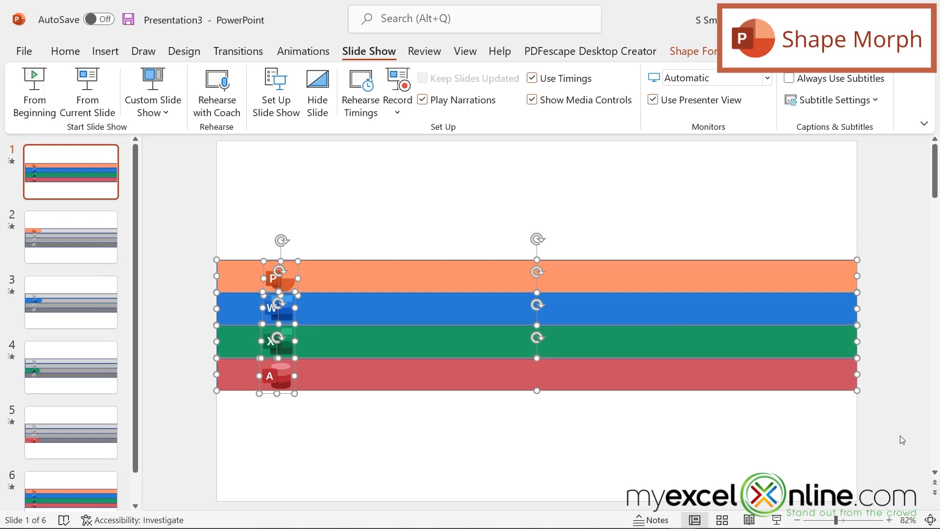
key("ctrl+c")
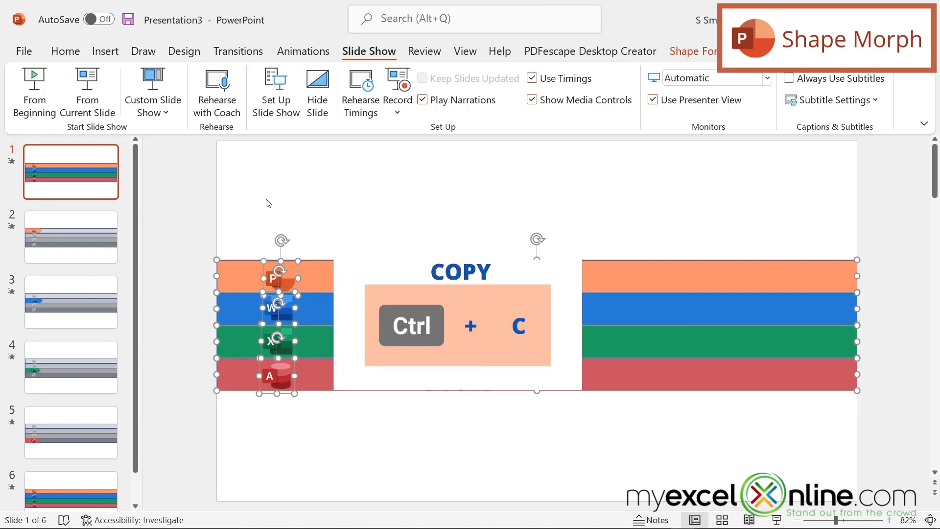
left_click(31, 51)
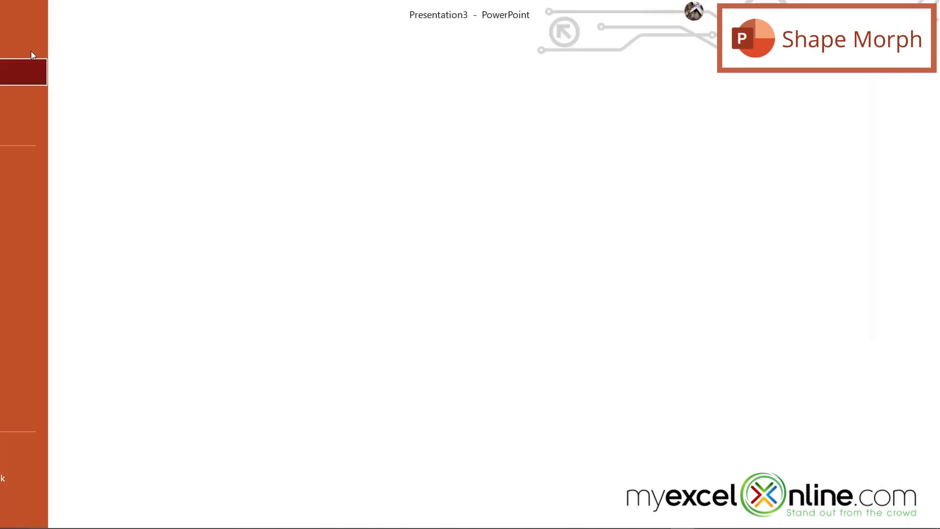
left_click(215, 156)
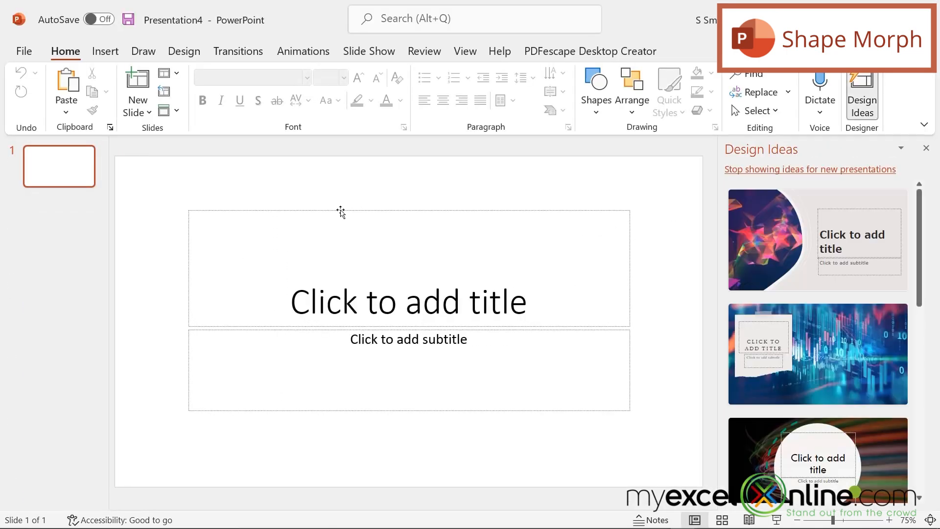
- Delete the title and subtitle placeholders and paste the copied bars and icons onto the empty slide
left_click(340, 210)
left_click(306, 330, "shift")
key("Delete")
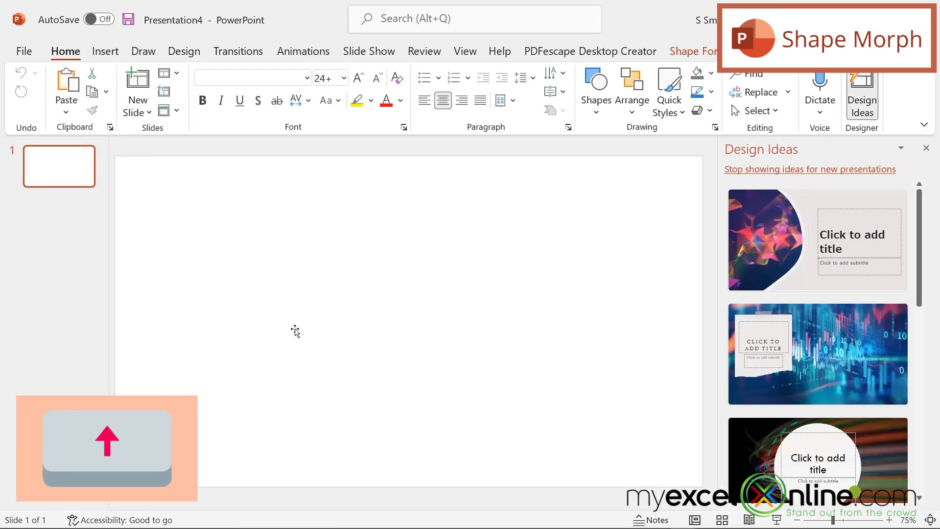
key("ctrl+v")
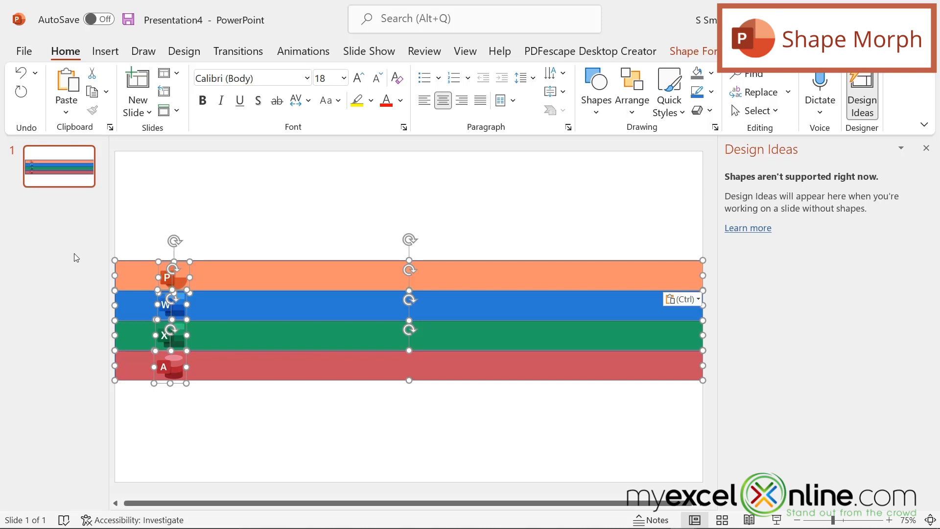
left_click(71, 176)
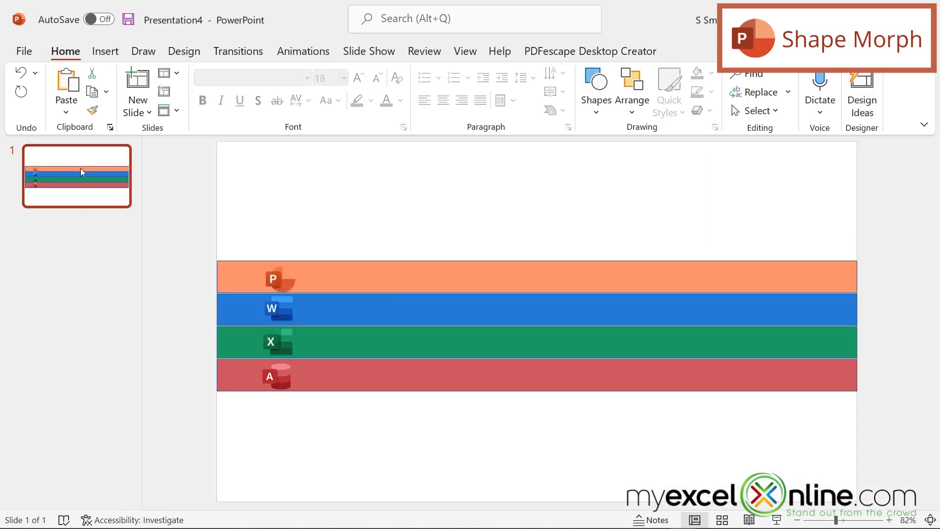
- Search the commands for "selection" and display the Selection Pane for the slide's objects
left_click(399, 22)
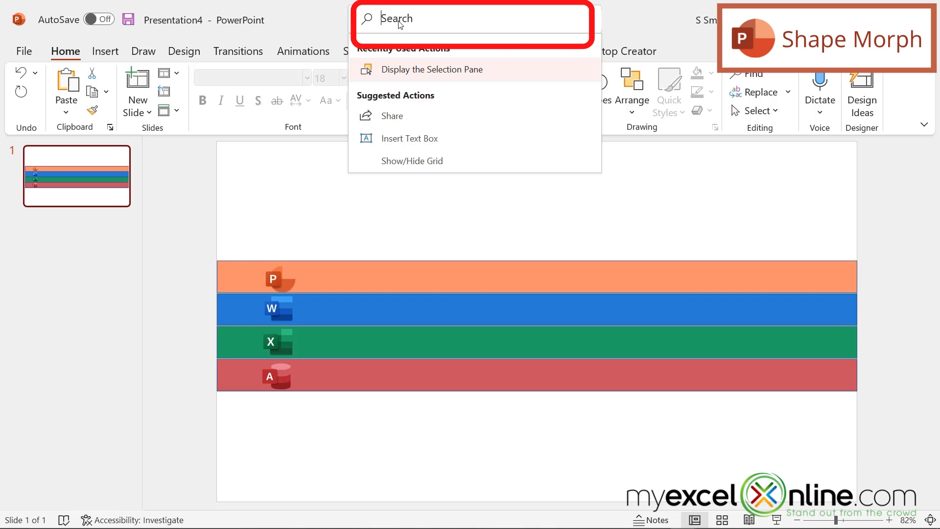
type("selection")
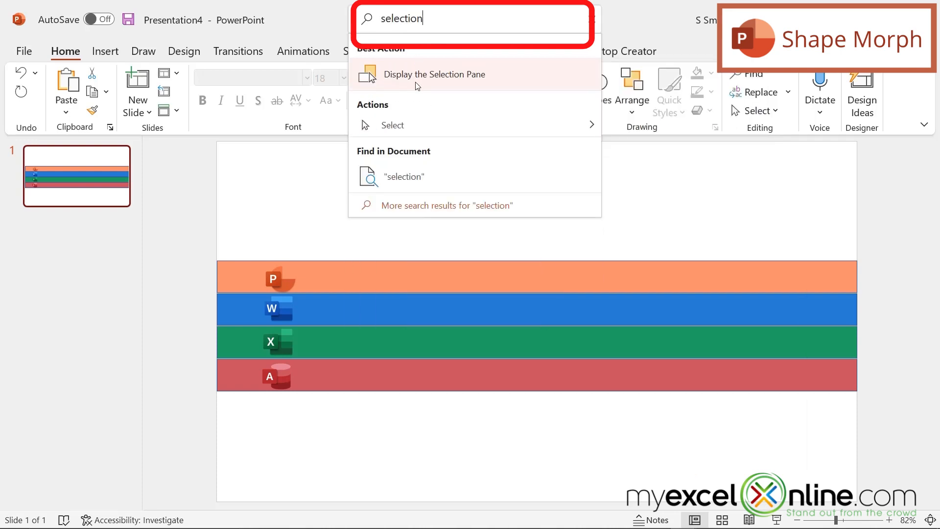
left_click(416, 84)
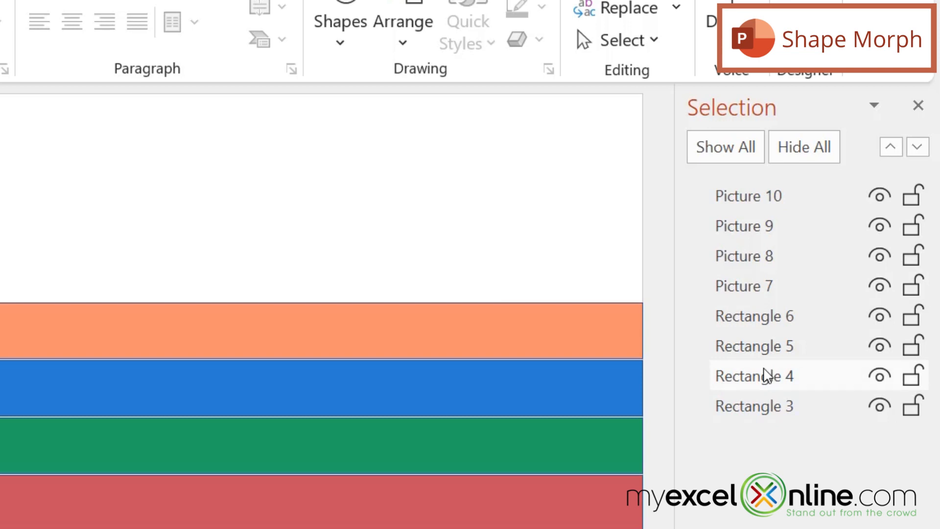
- Rename the object Picture 10 as !!Image1 and copy the new name for reuse
left_click(796, 200)
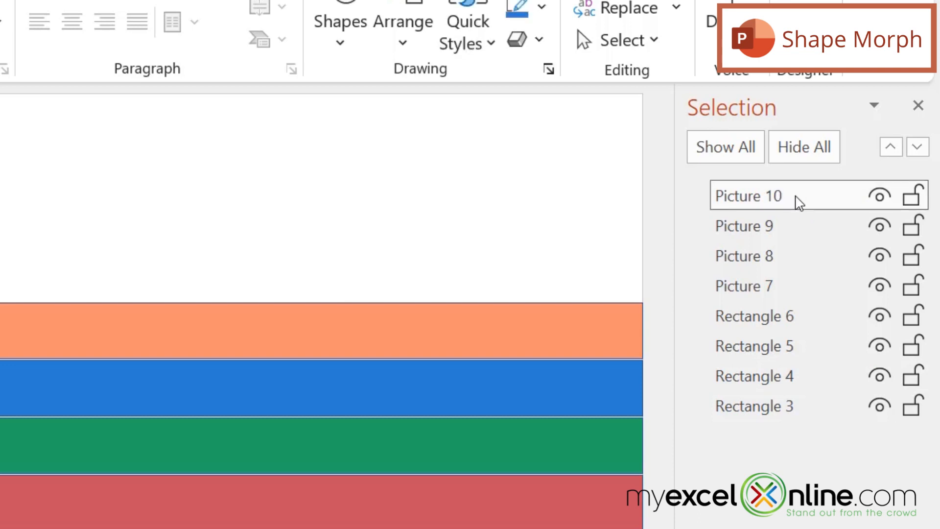
left_click(789, 202)
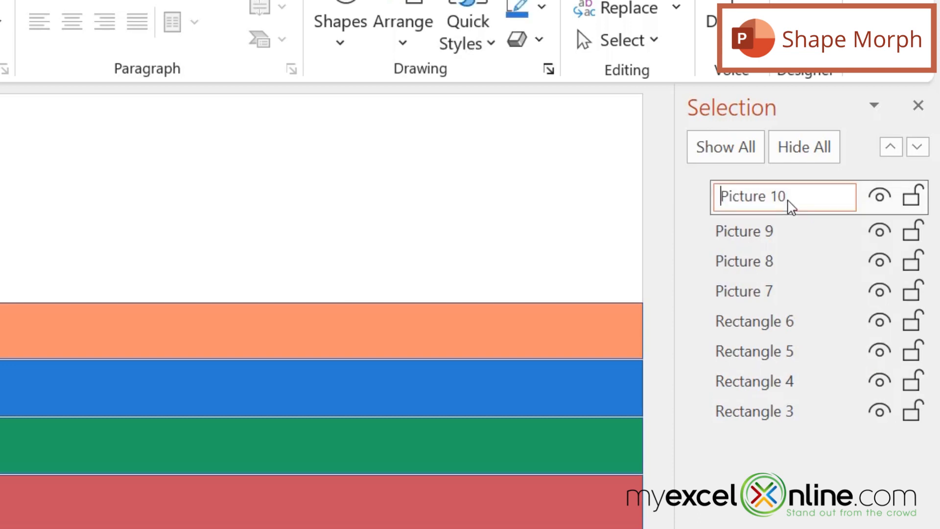
left_click_drag(797, 197, 667, 199)
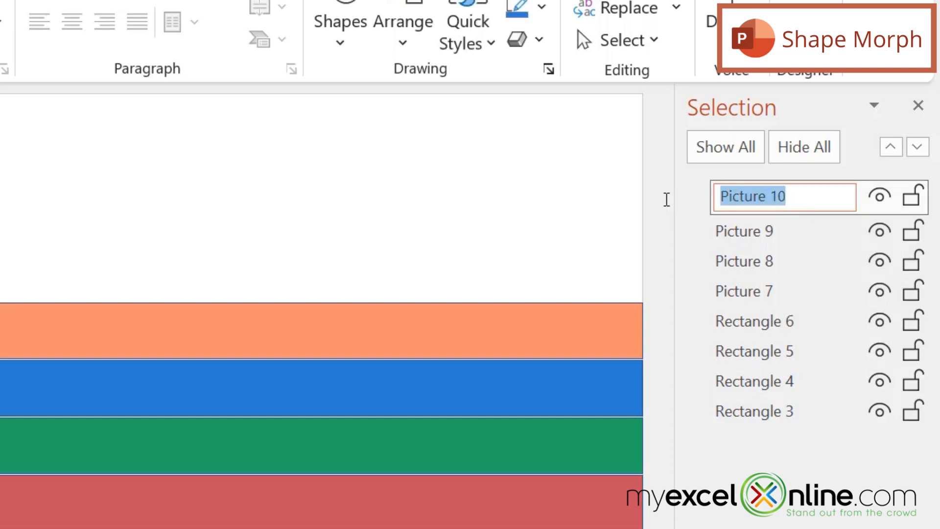
type("!")
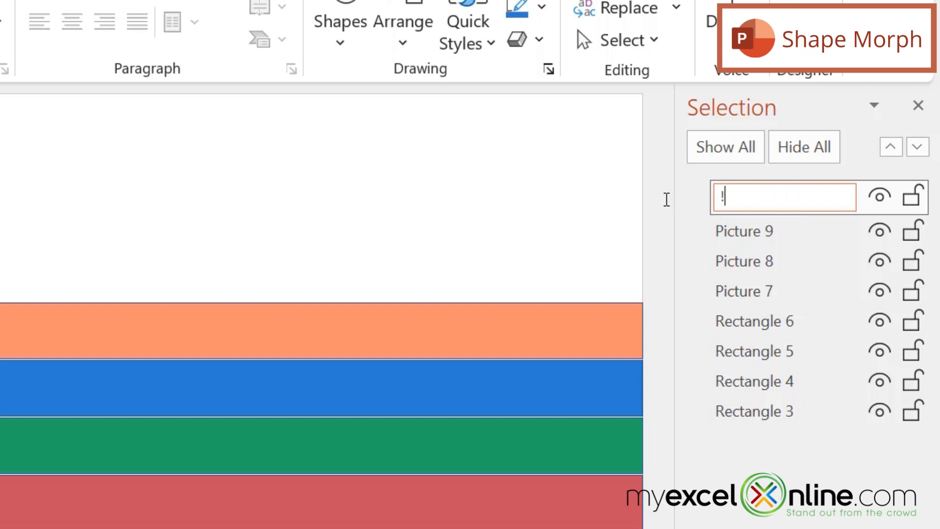
type("!Image1")
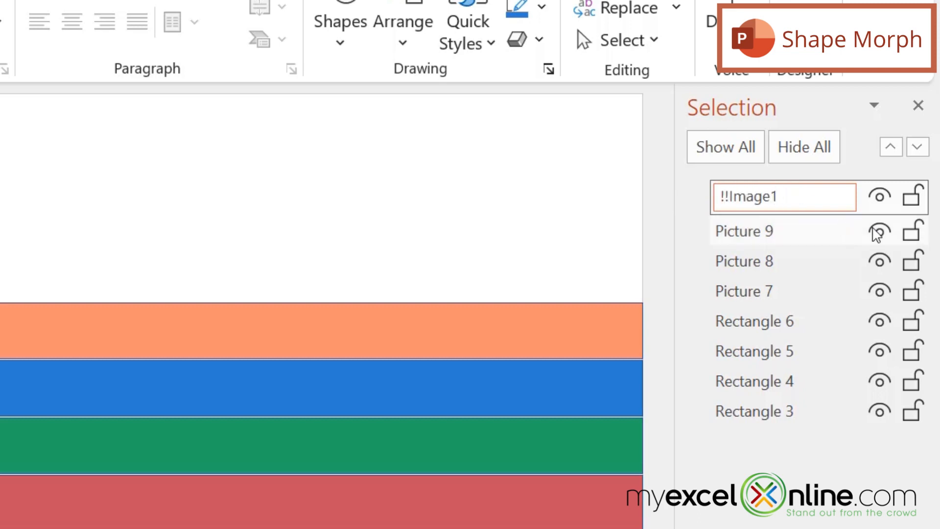
left_click_drag(777, 196, 631, 206)
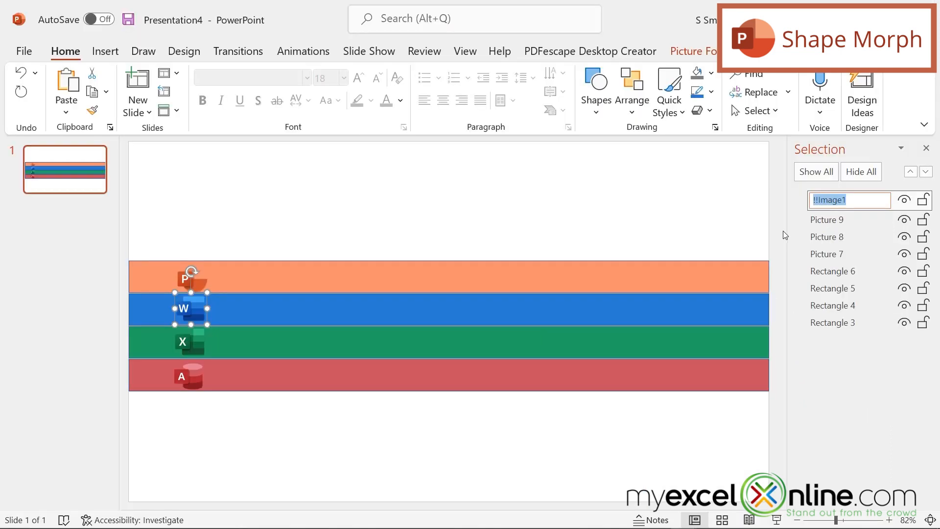
- Rename the objects Picture 9, Picture 8 and Picture 7 as !!Image1
left_click(841, 219)
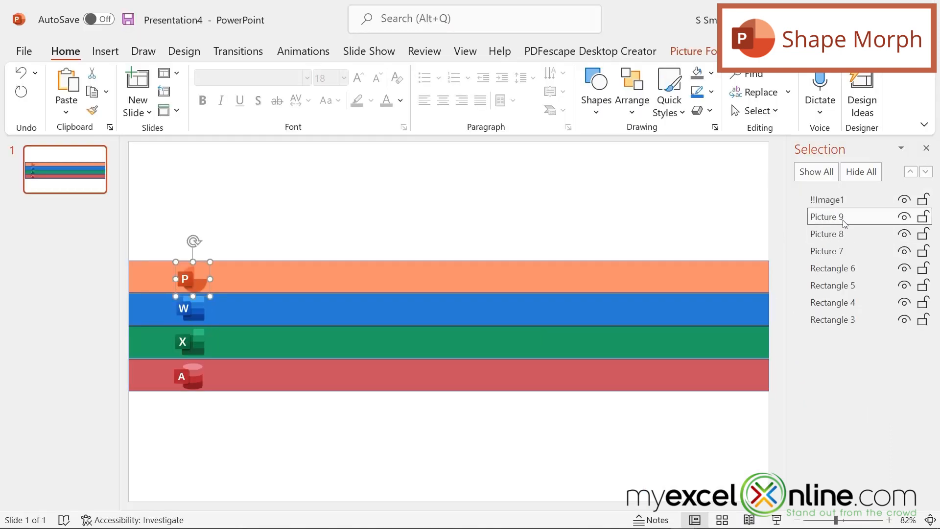
left_click(843, 222)
left_click_drag(848, 218, 771, 206)
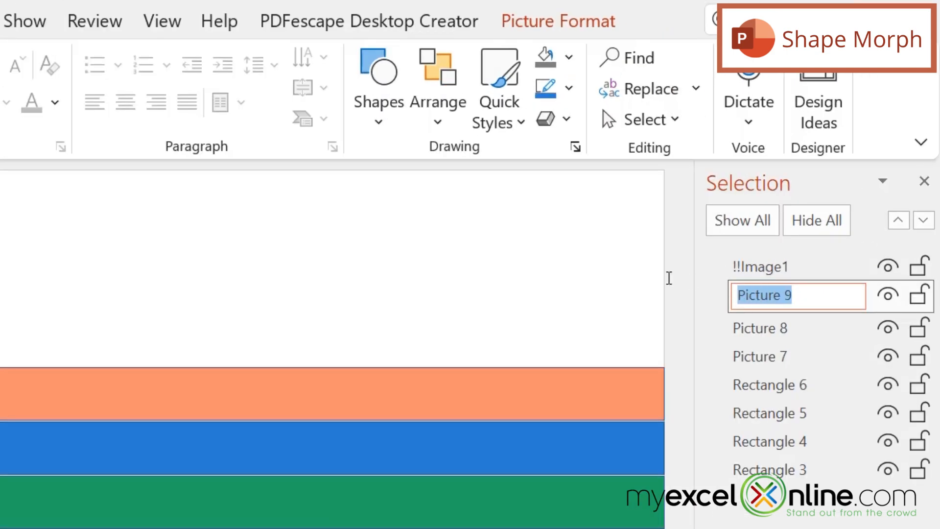
key("ctrl+v")
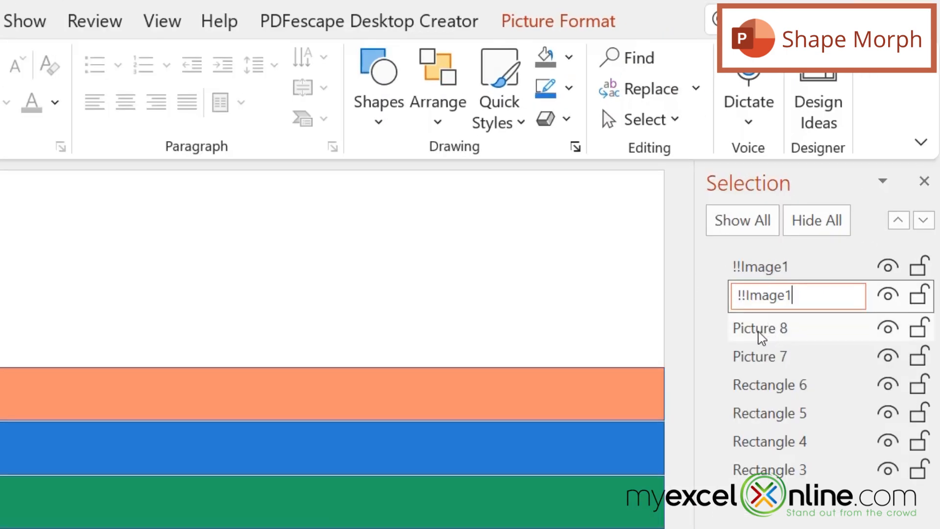
double_click(759, 332)
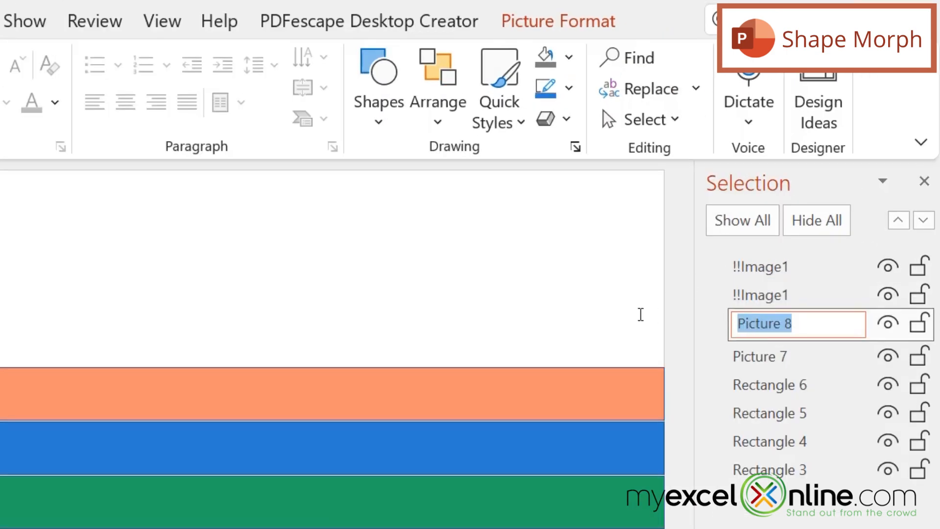
key("ctrl+v")
left_click(761, 358)
left_click(769, 356)
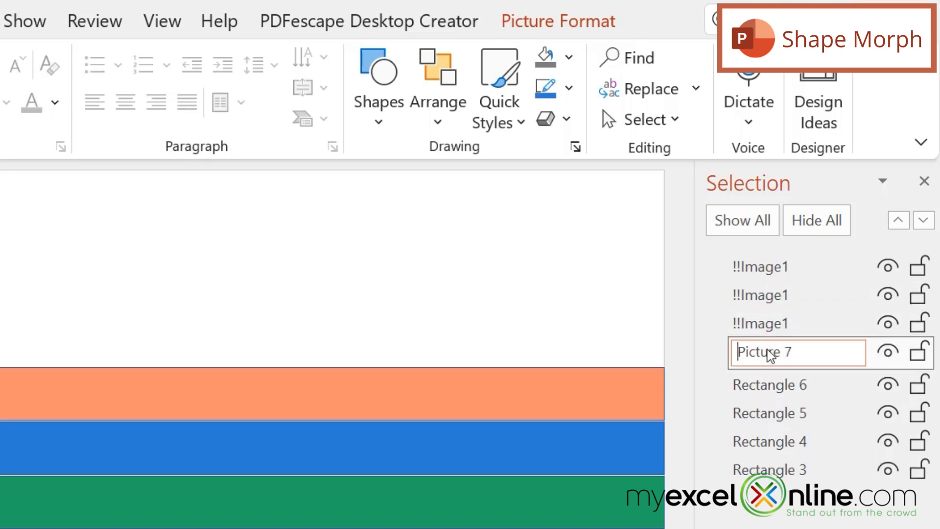
key("ctrl+a")
key("ctrl+v")
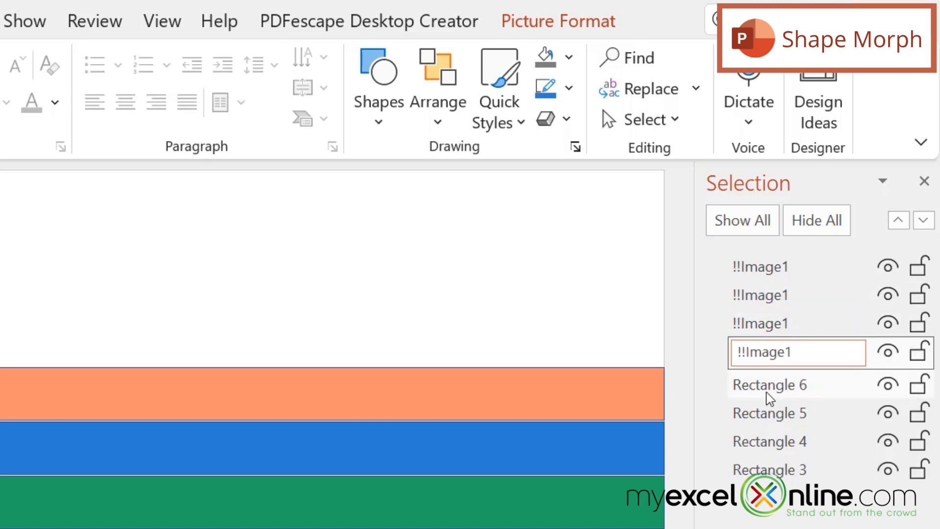
- Rename the object Rectangle 6 as !!Rectange and copy the new name for reuse
left_click(770, 394)
left_click(762, 384)
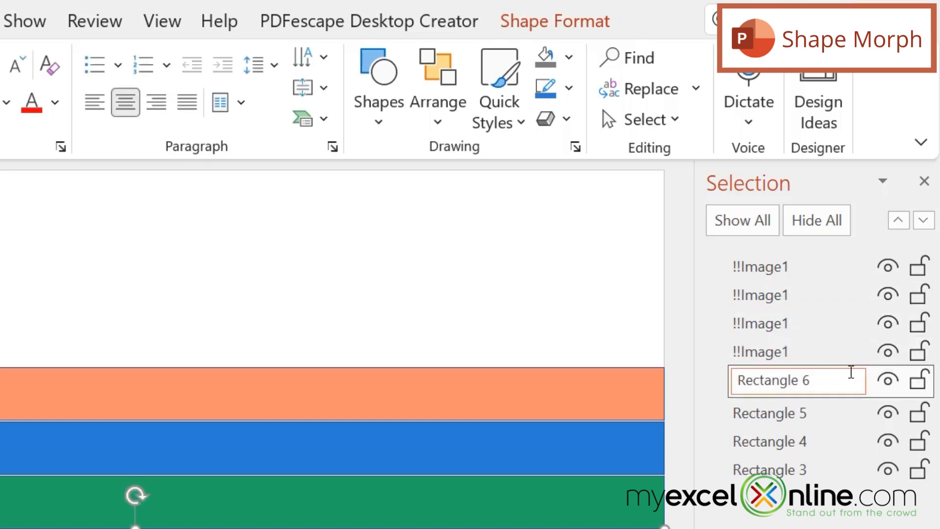
key("ctrl+a")
key("ctrl+v")
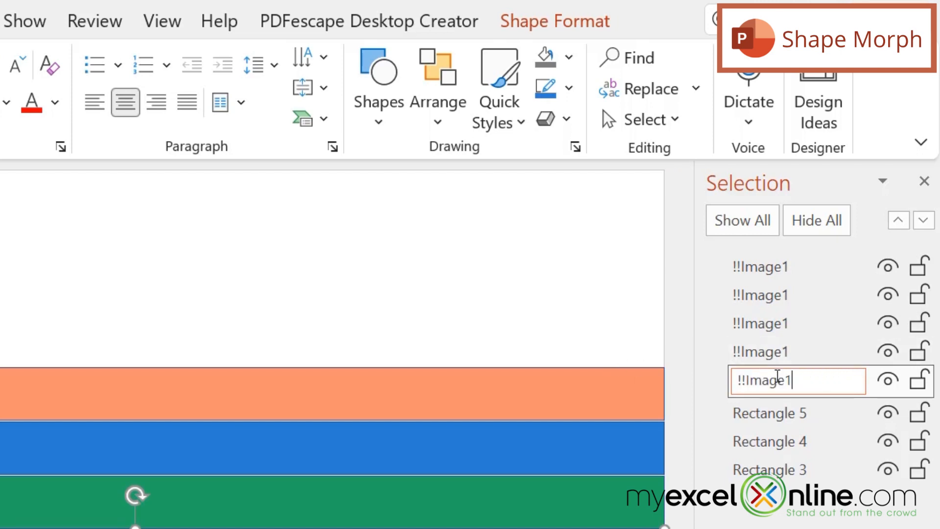
double_click(770, 378)
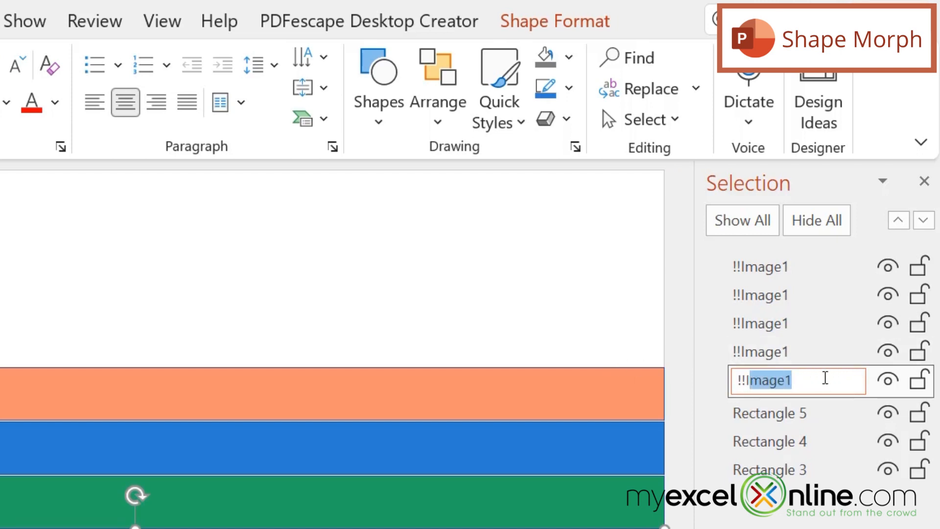
type("Rect")
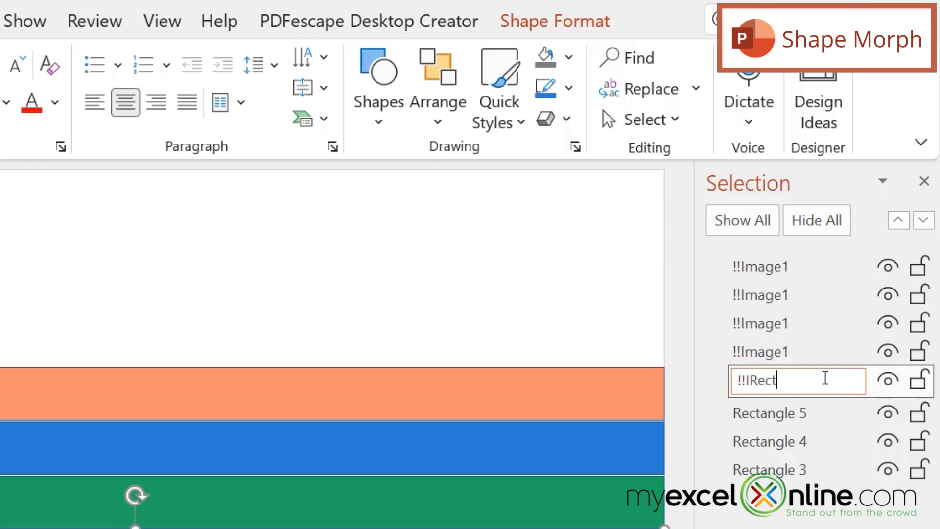
type("ange")
key("ctrl+a")
key("ctrl+c")
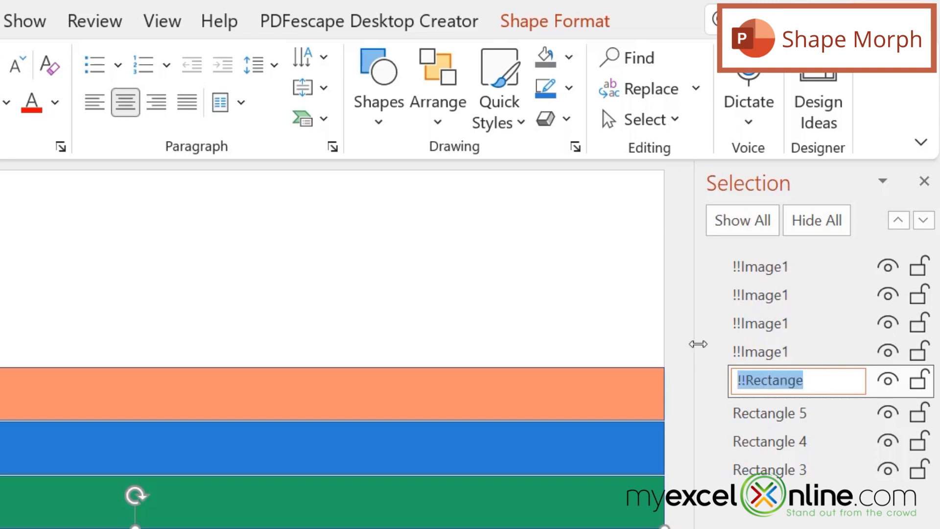
- Rename the objects Rectangle 5, Rectangle 4 and Rectangle 3 as !!Rectange
left_click(768, 419)
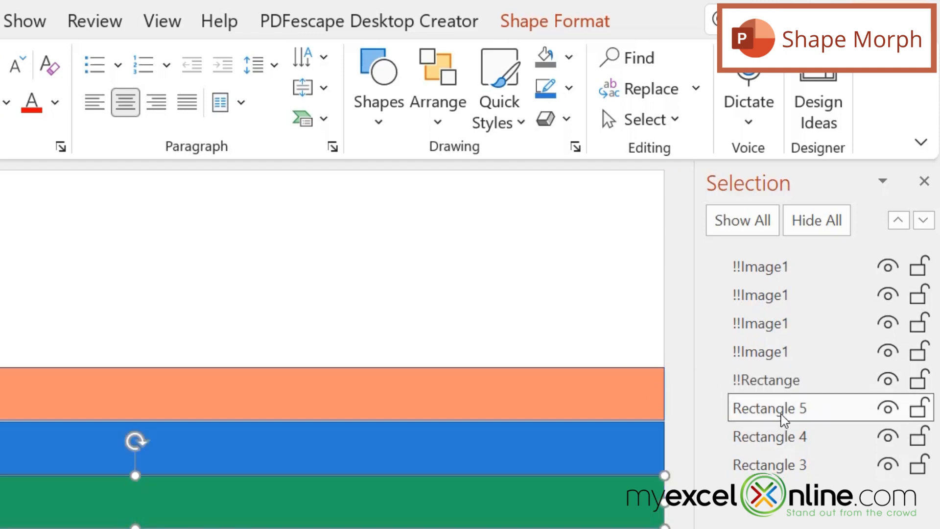
left_click(784, 416)
left_click_drag(822, 409, 698, 409)
key("ctrl+v")
left_click(813, 448)
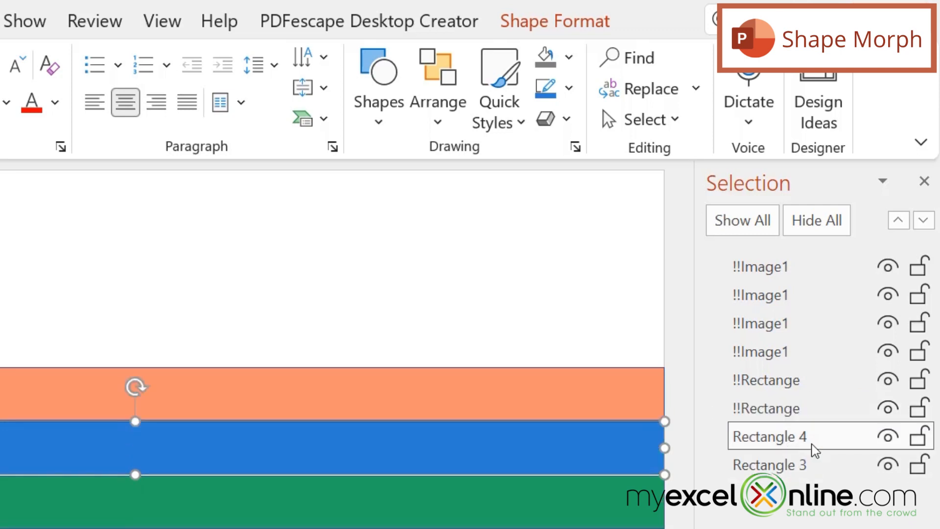
left_click(813, 441)
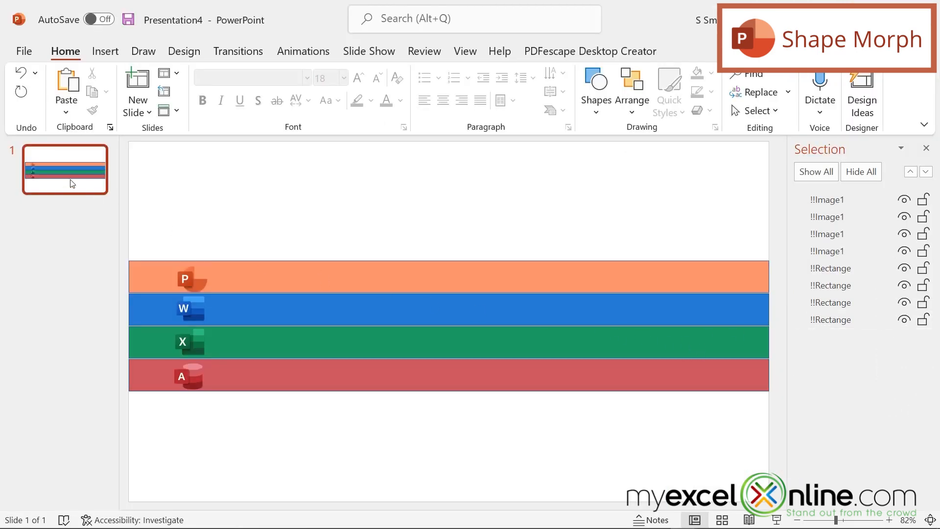
- Apply the Morph transition to slide 1 and duplicate the slide
left_click(238, 51)
left_click(158, 98)
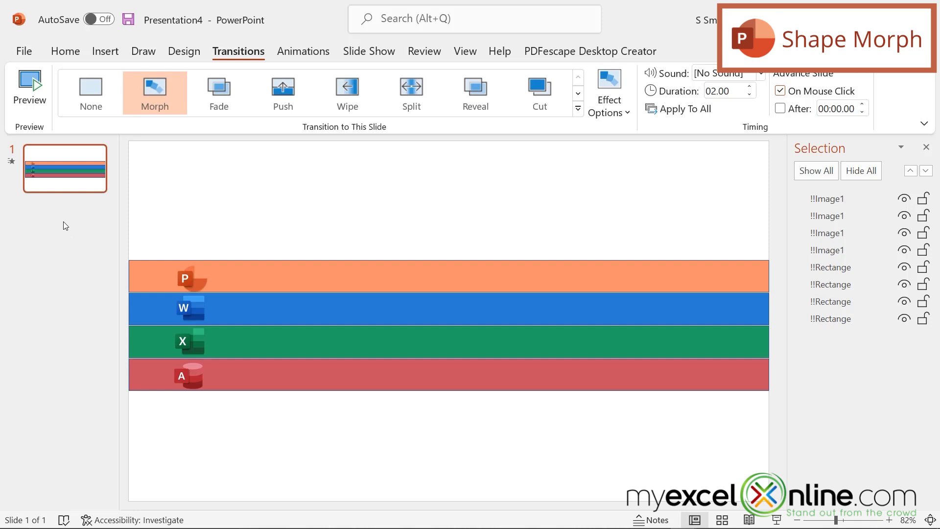
left_click(72, 189)
right_click(72, 189)
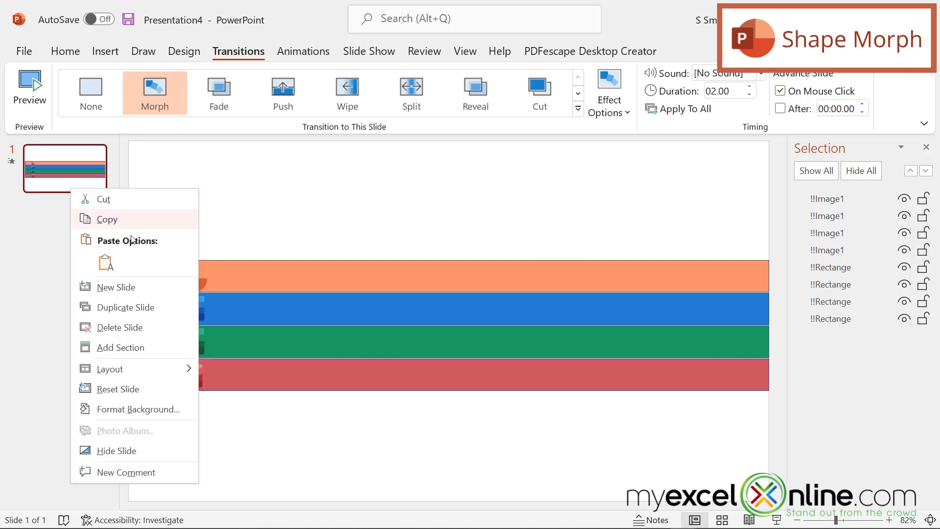
left_click(122, 307)
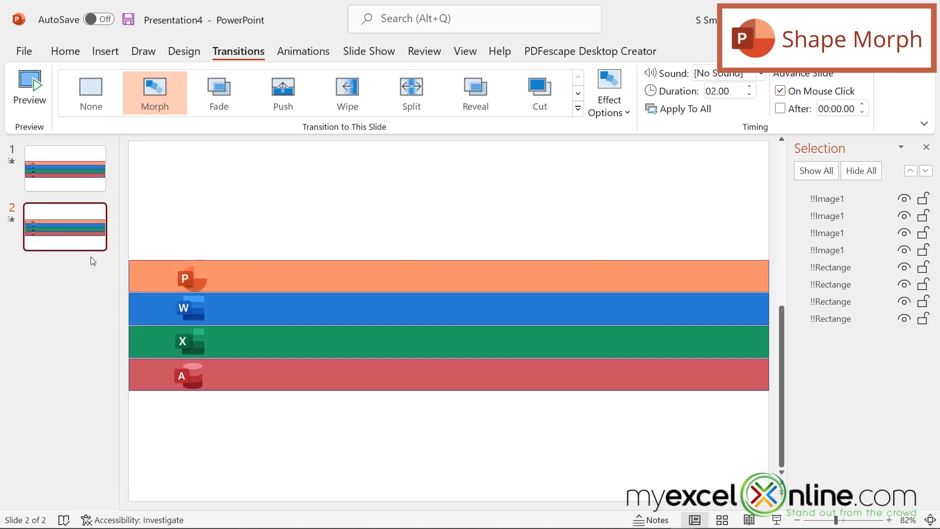
left_click(104, 292)
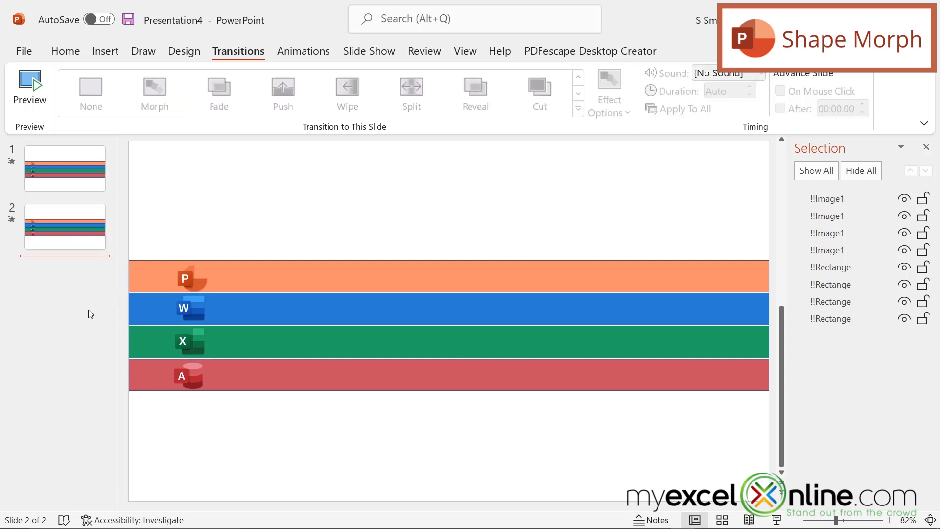
- Delete the blue, green and red bars with their icons from slide 2, keeping the orange bar and PowerPoint icon
left_click_drag(125, 283, 783, 436)
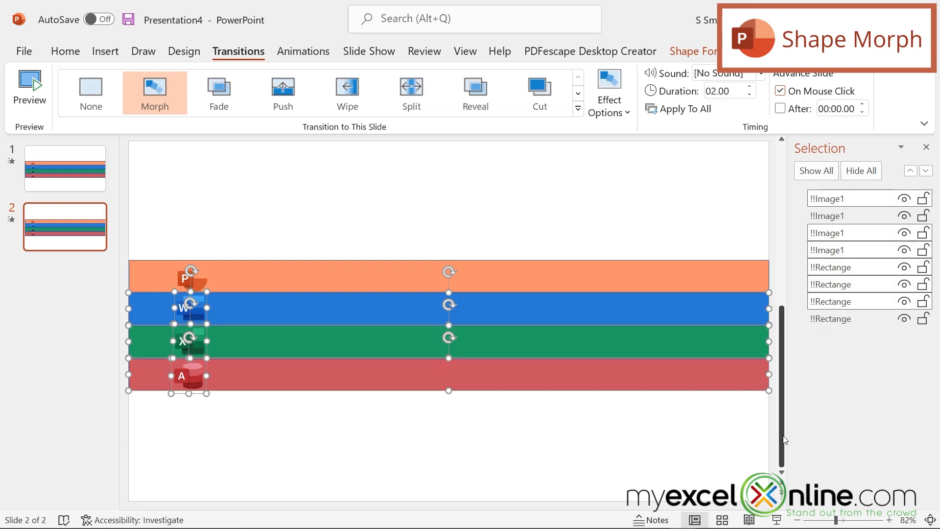
key("Delete")
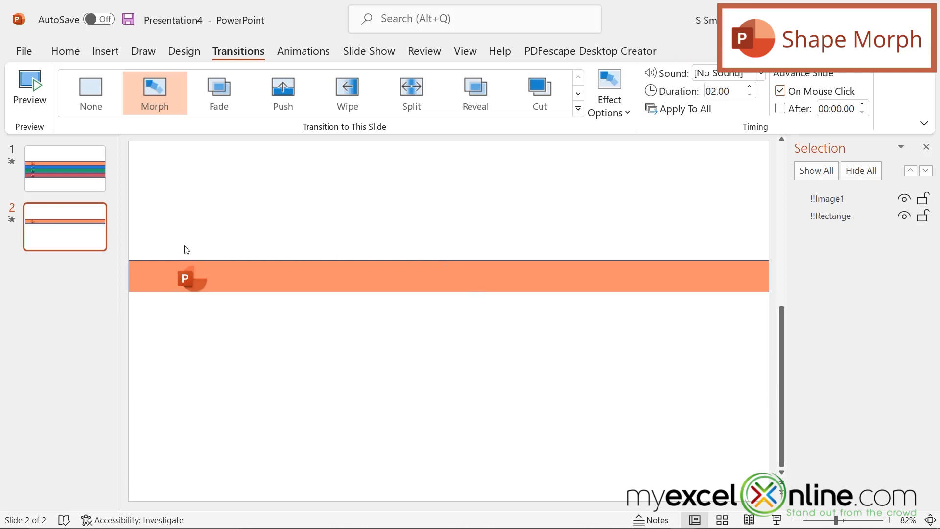
- Duplicate slide 1, place the copy as slide 3, and delete everything on it except the blue bar and Word icon
right_click(60, 189)
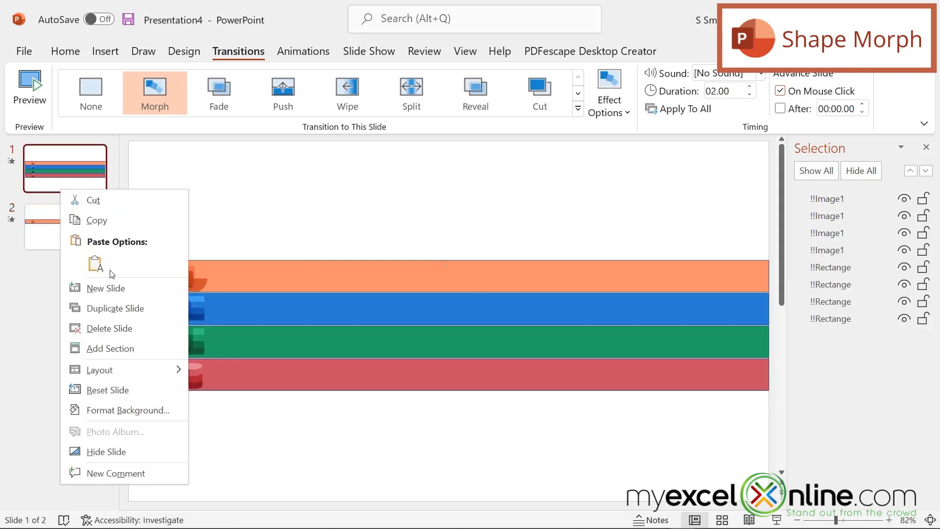
left_click(112, 308)
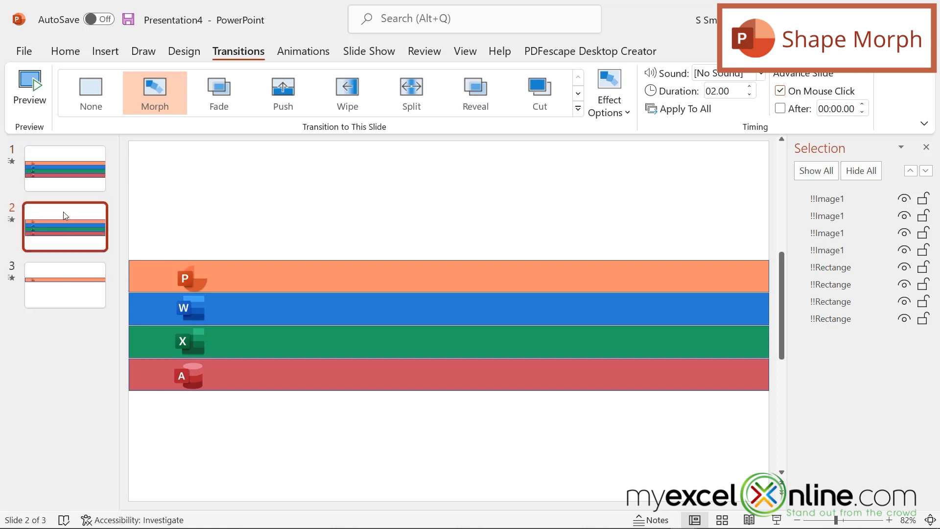
left_click_drag(63, 211, 63, 314)
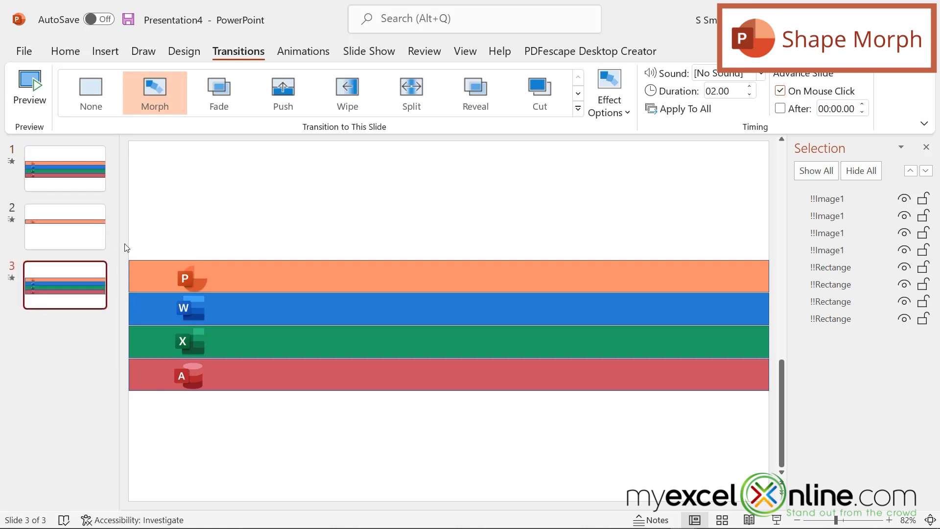
left_click_drag(124, 244, 773, 307)
key("Delete")
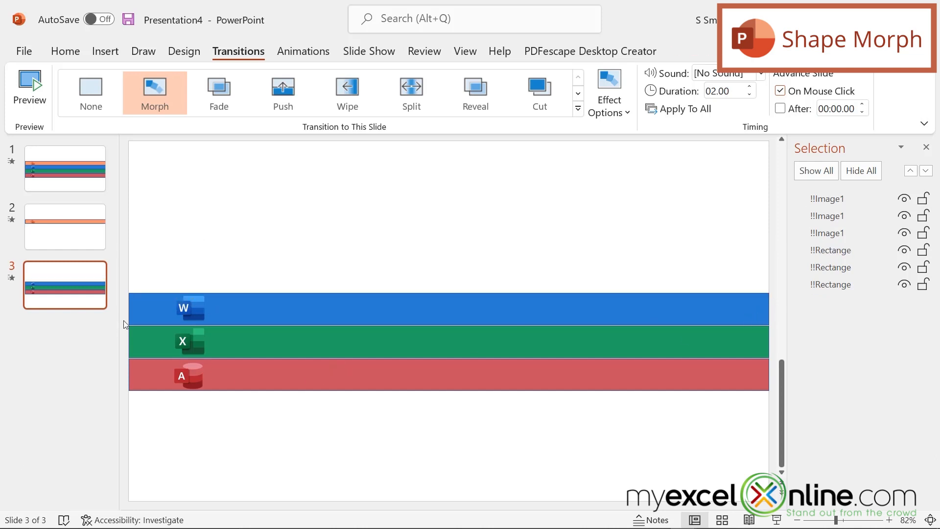
left_click_drag(123, 319, 803, 424)
key("Delete")
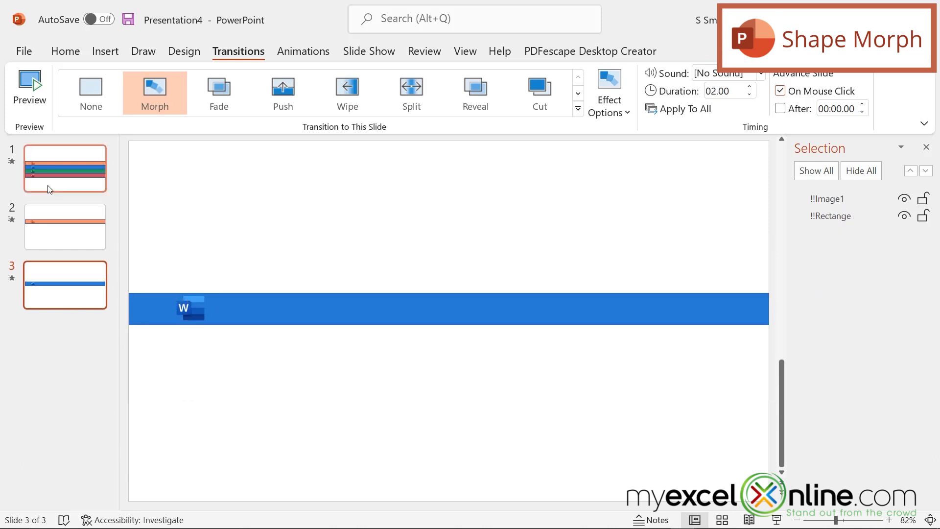
- Duplicate slide 1, place the copy as slide 4, and delete everything on it except the green bar and Excel icon
right_click(49, 189)
left_click(101, 304)
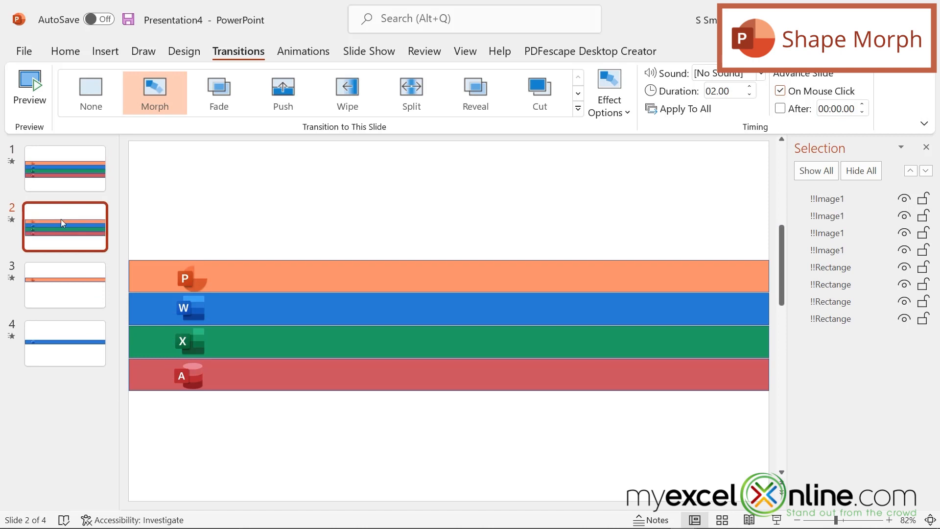
left_click_drag(61, 219, 101, 307)
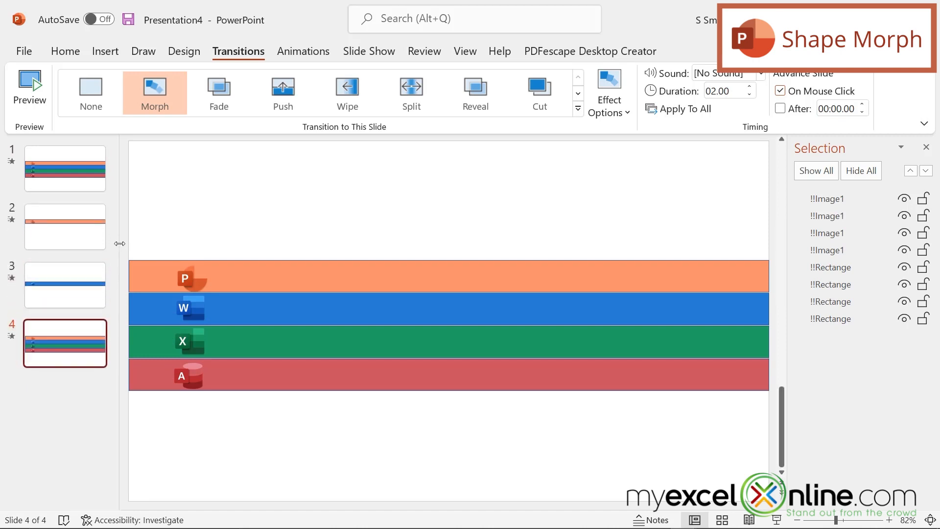
left_click_drag(125, 243, 792, 350)
key("Delete")
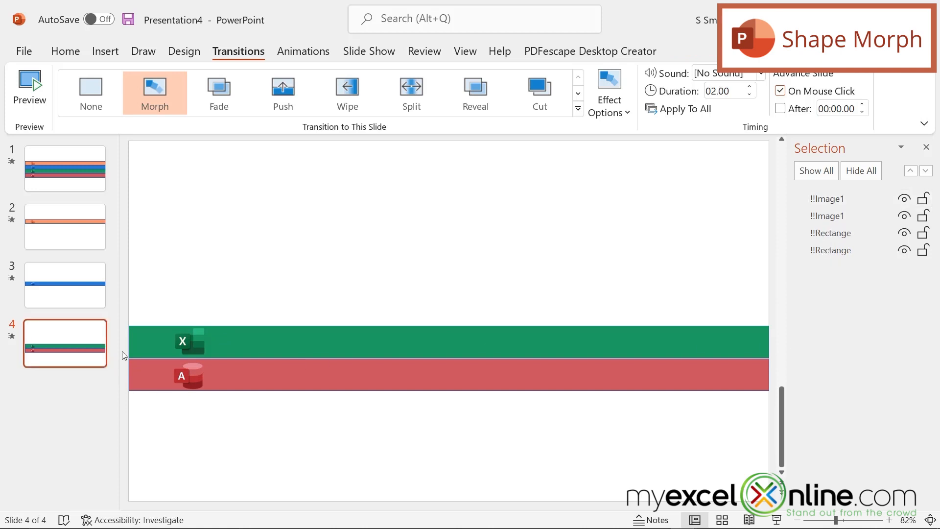
left_click_drag(120, 350, 800, 420)
key("Delete")
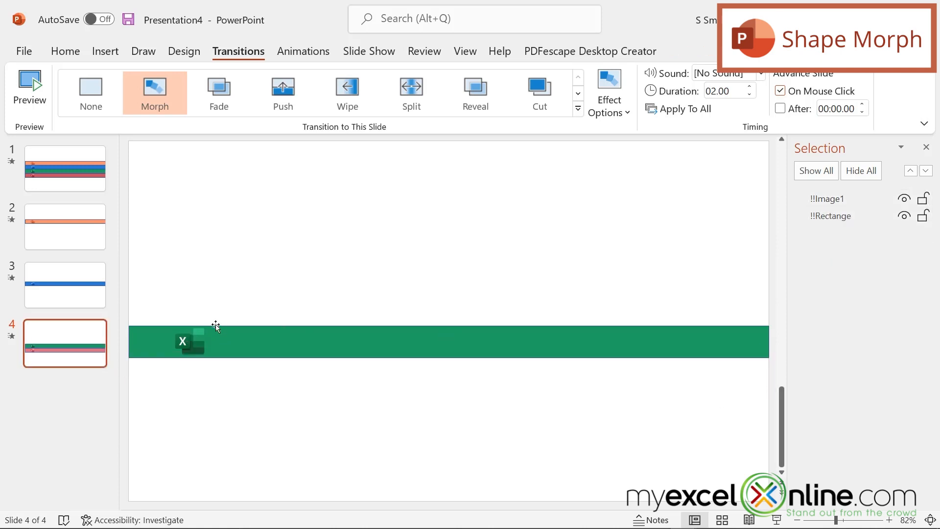
- Duplicate slide 1, place the copy as slide 5, and delete everything on it except the red bar and Access icon
left_click(70, 188)
right_click(76, 187)
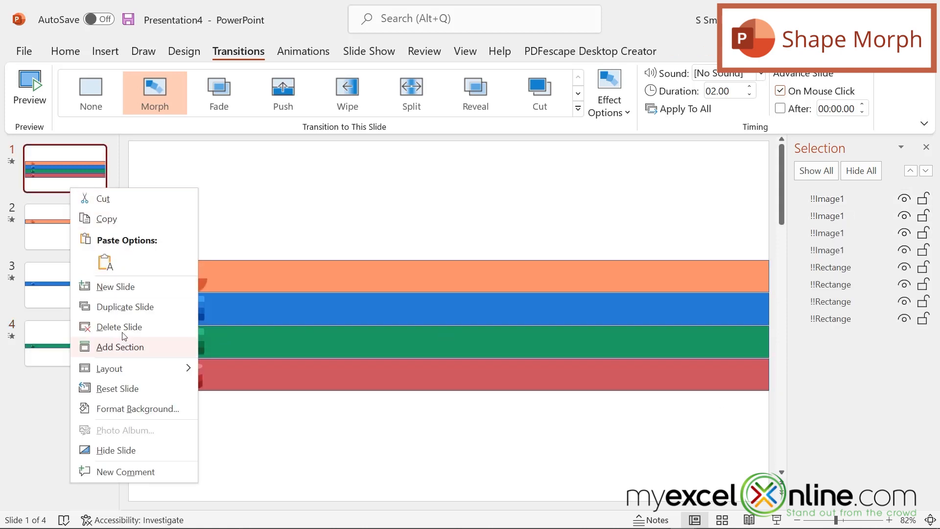
key("Escape")
left_click_drag(64, 230, 64, 391)
left_click_drag(125, 251, 802, 368)
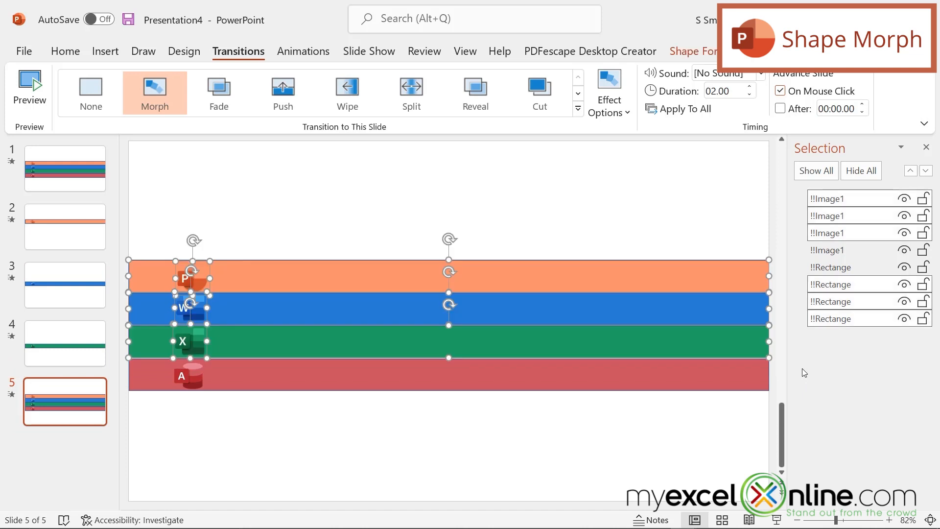
key("Delete")
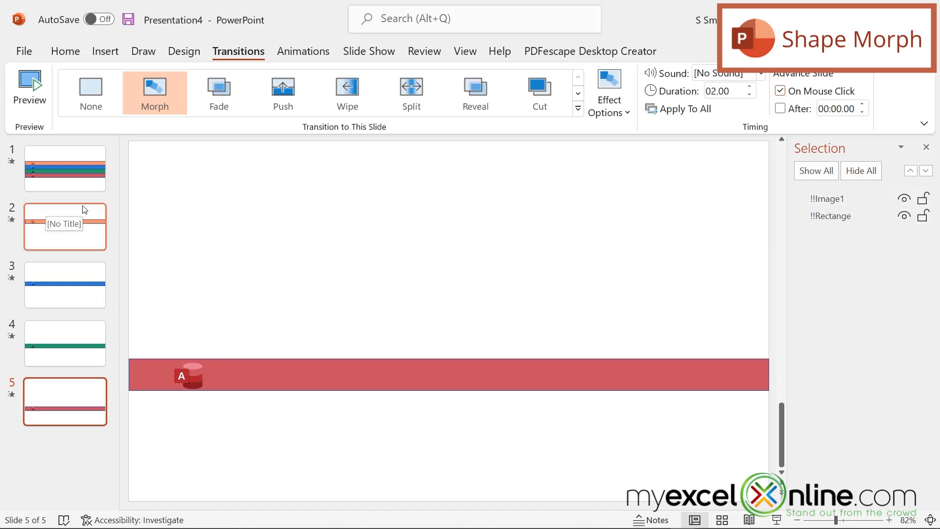
- Duplicate slide 1 with all four bars and move the copy to the end of the presentation as slide 6
left_click(65, 189)
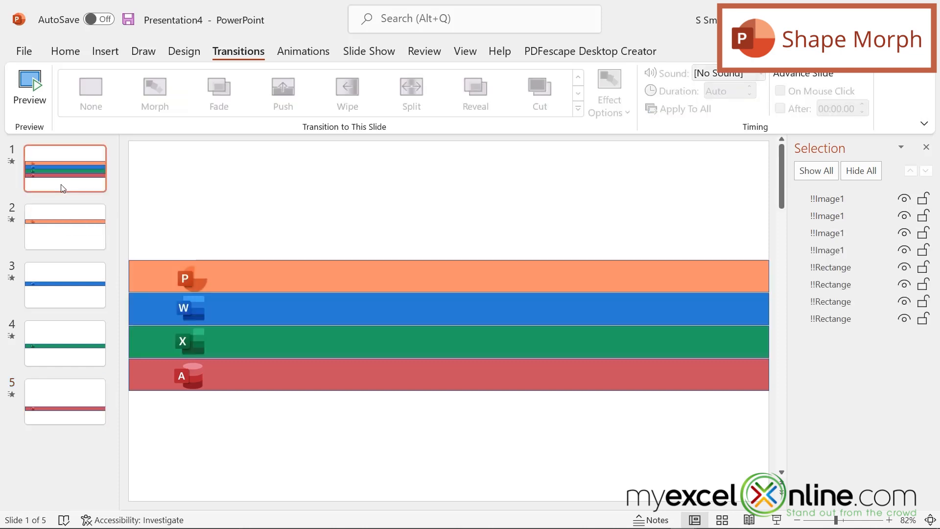
right_click(62, 187)
left_click(116, 303)
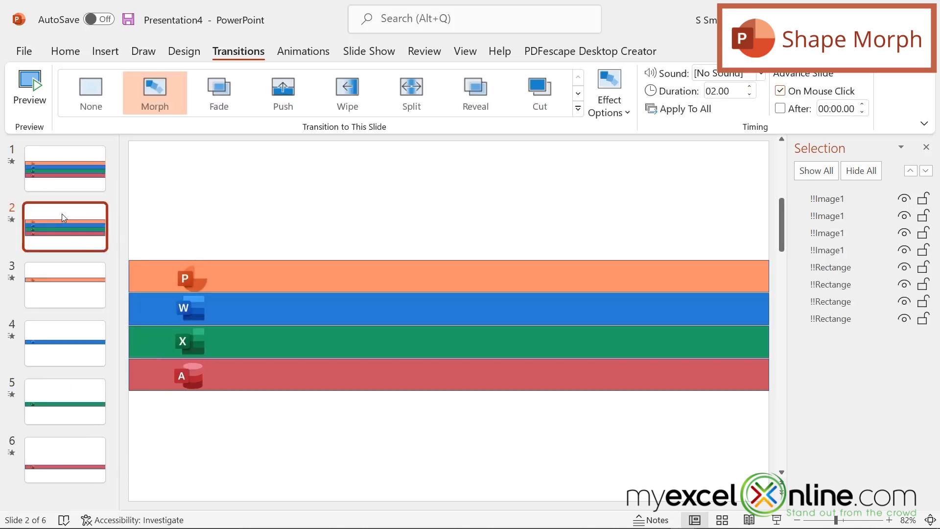
left_click_drag(62, 213, 61, 441)
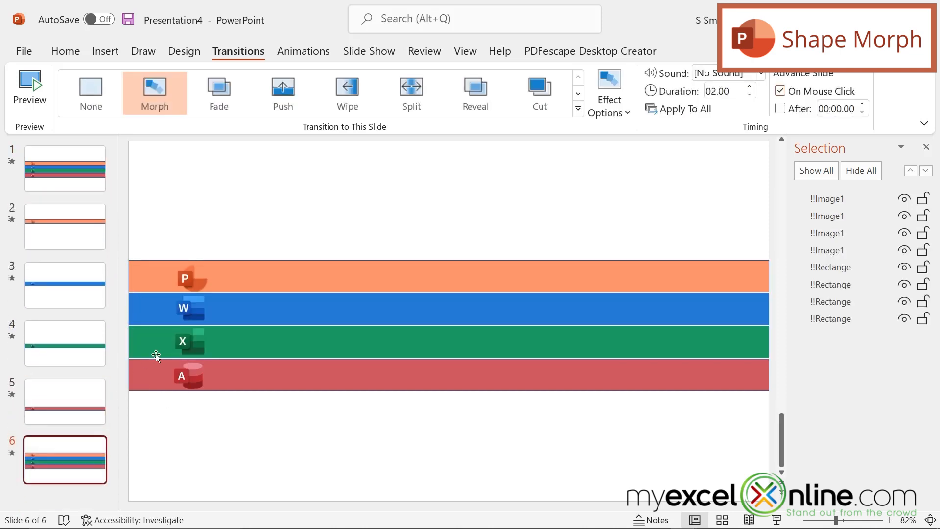
- Start the slide show from slide 1 to preview the Morph transitions
left_click(93, 171)
left_click(368, 50)
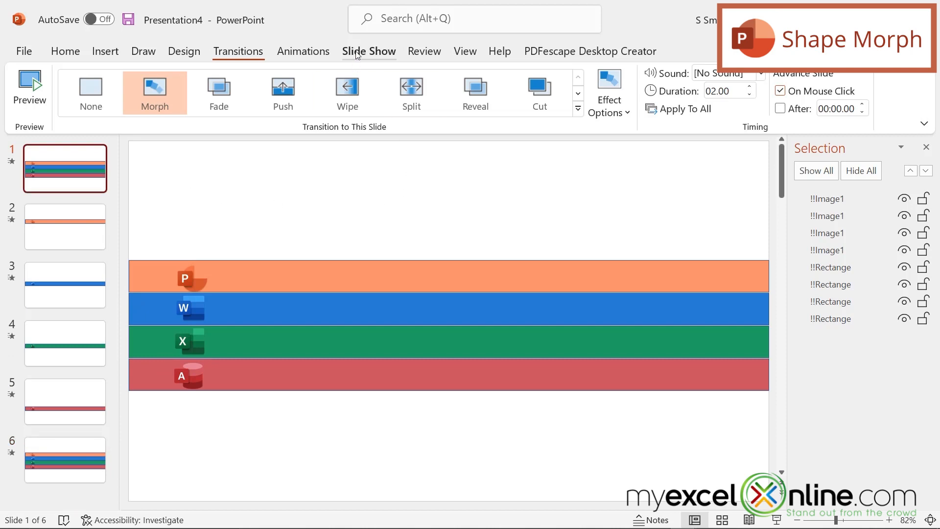